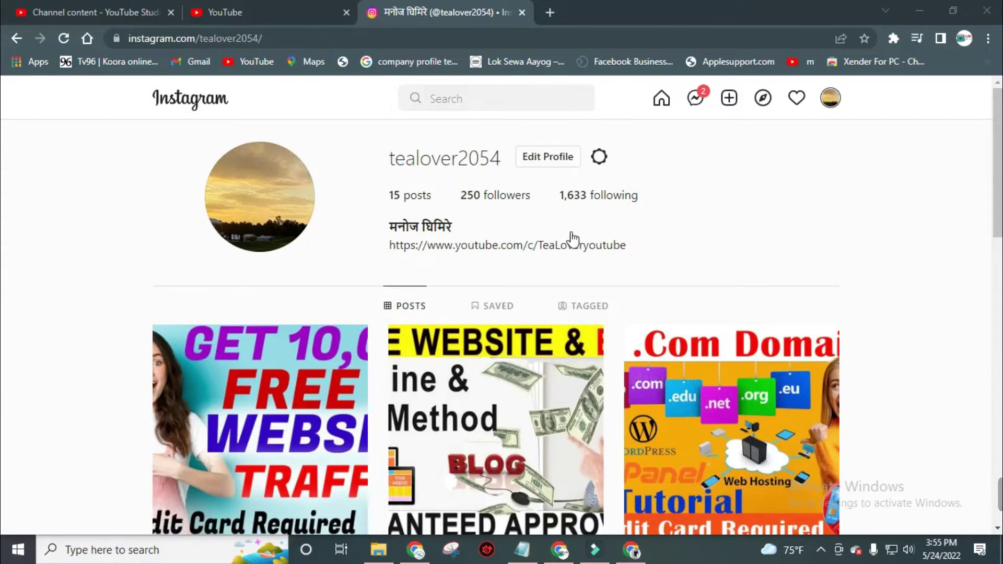
Step: Scroll the page and select the profile's username text
{"action": "scroll", "coordinate": [573, 240], "scroll_direction": "down", "scroll_amount": 3}
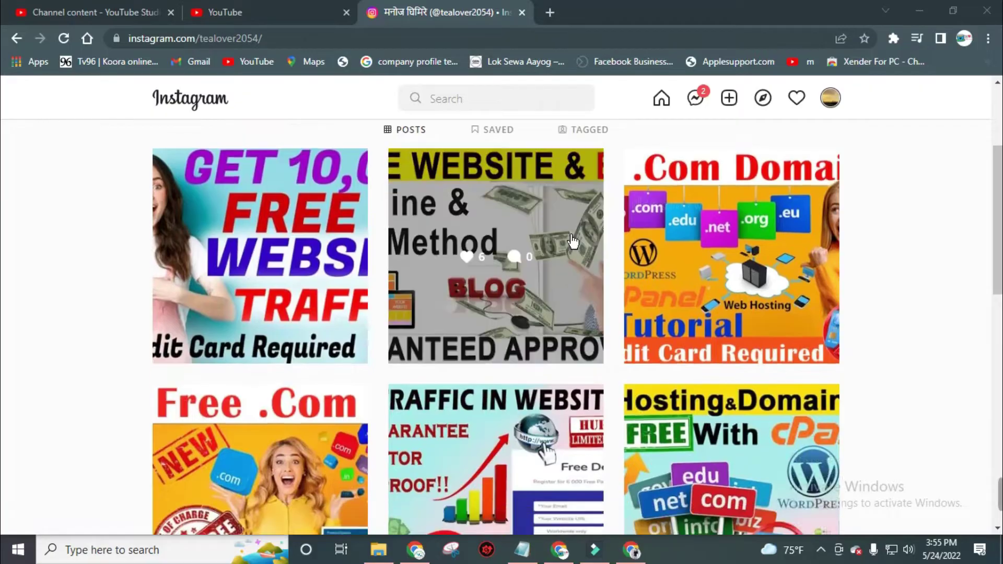
{"action": "scroll", "coordinate": [573, 242], "scroll_direction": "down", "scroll_amount": 2}
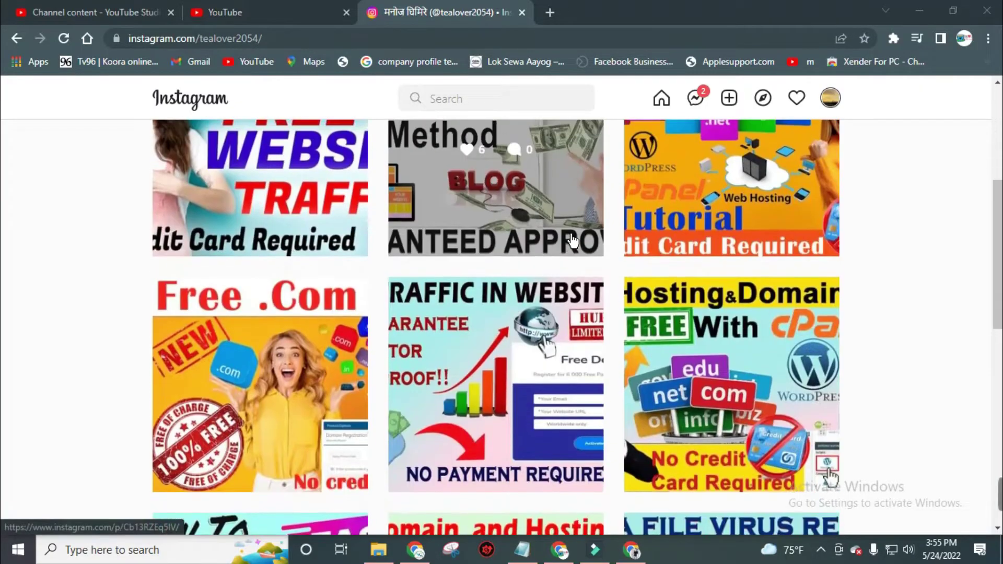
{"action": "scroll", "coordinate": [573, 241], "scroll_direction": "up", "scroll_amount": 5}
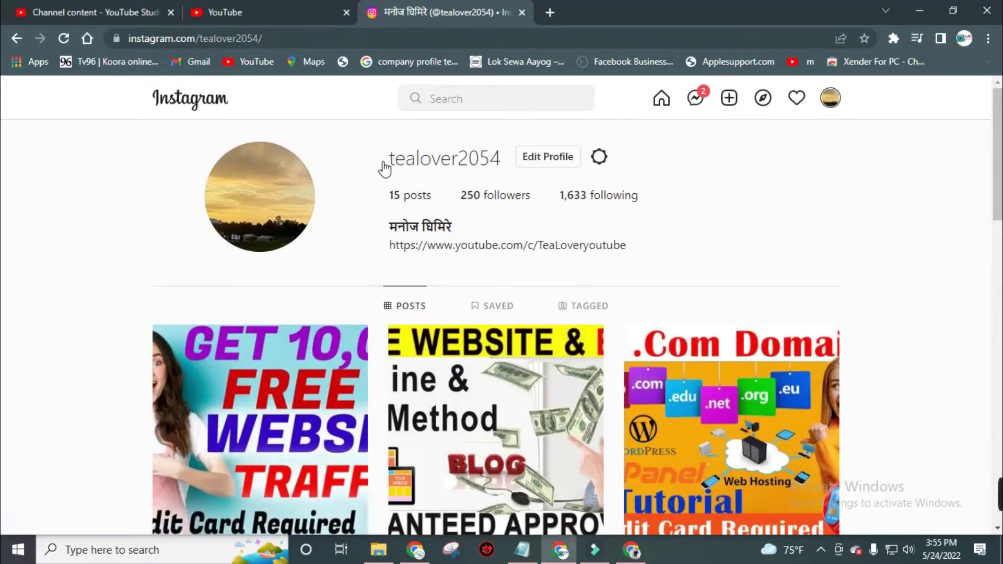
{"action": "left_click_drag", "start_coordinate": [385, 168], "coordinate": [504, 176]}
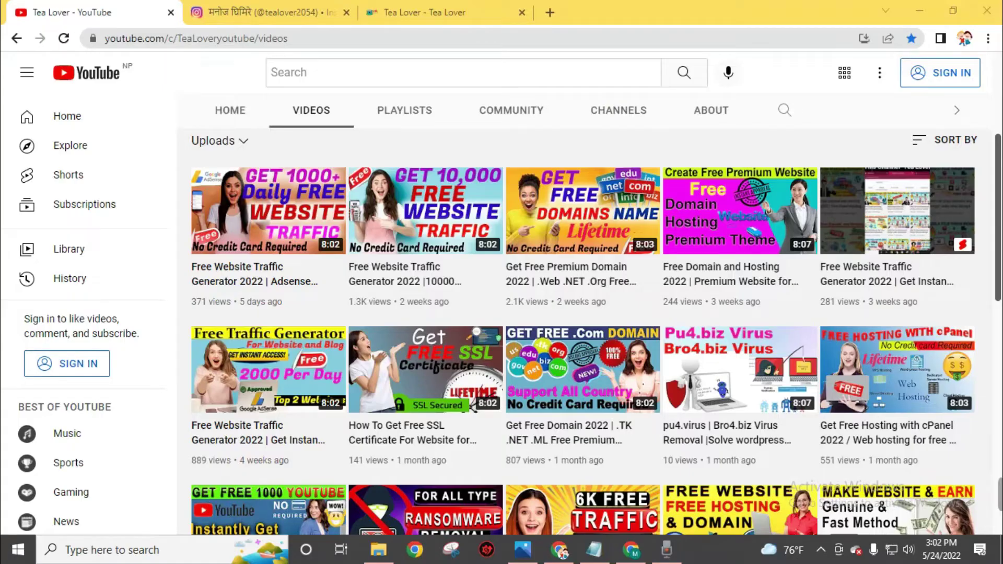
Step: Search Windows for 'reset' and begin the Reset this PC process
{"action": "mouse_move", "coordinate": [438, 376]}
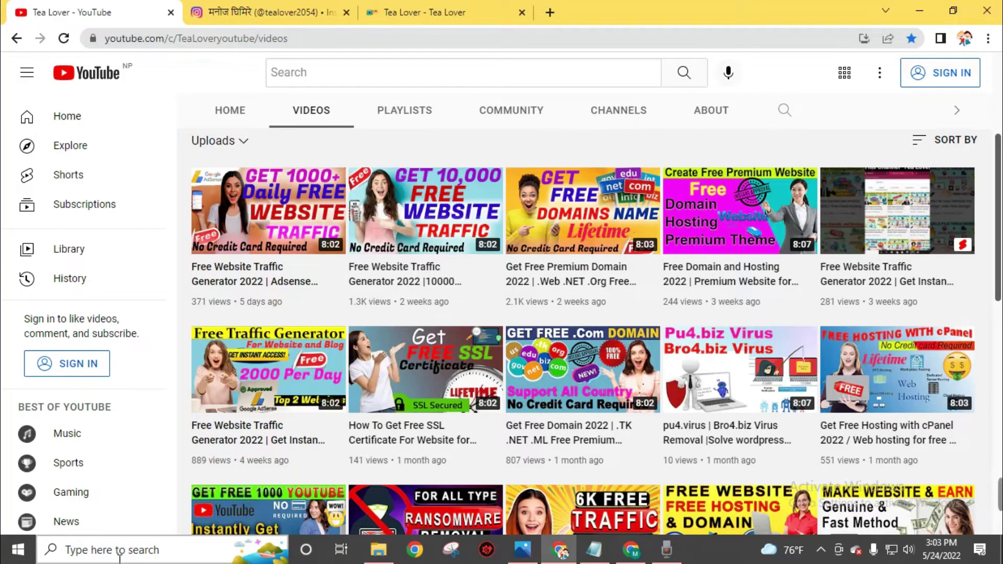
{"action": "left_click", "coordinate": [178, 553]}
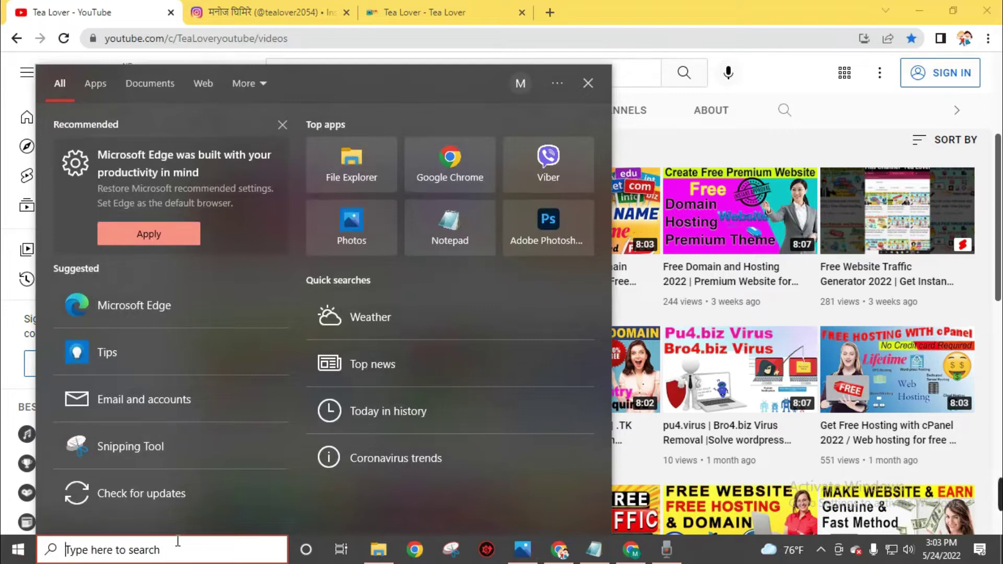
{"action": "type", "text": "reset"}
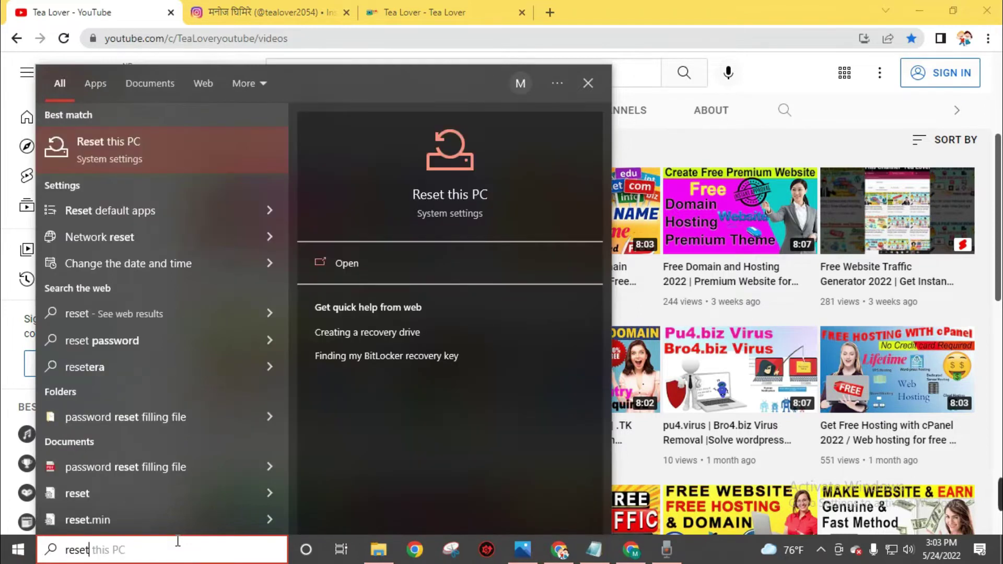
{"action": "left_click", "coordinate": [155, 153]}
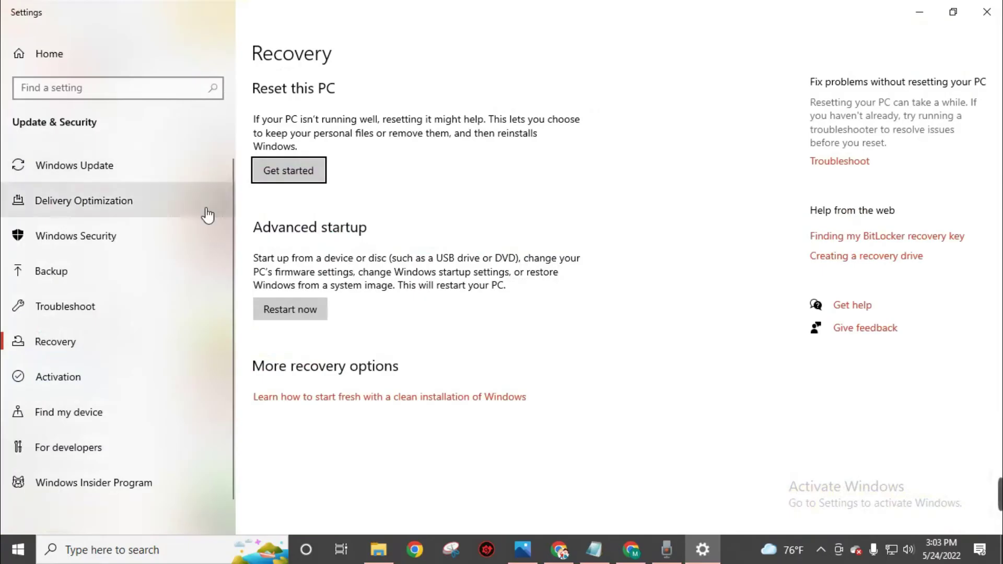
{"action": "left_click", "coordinate": [287, 171]}
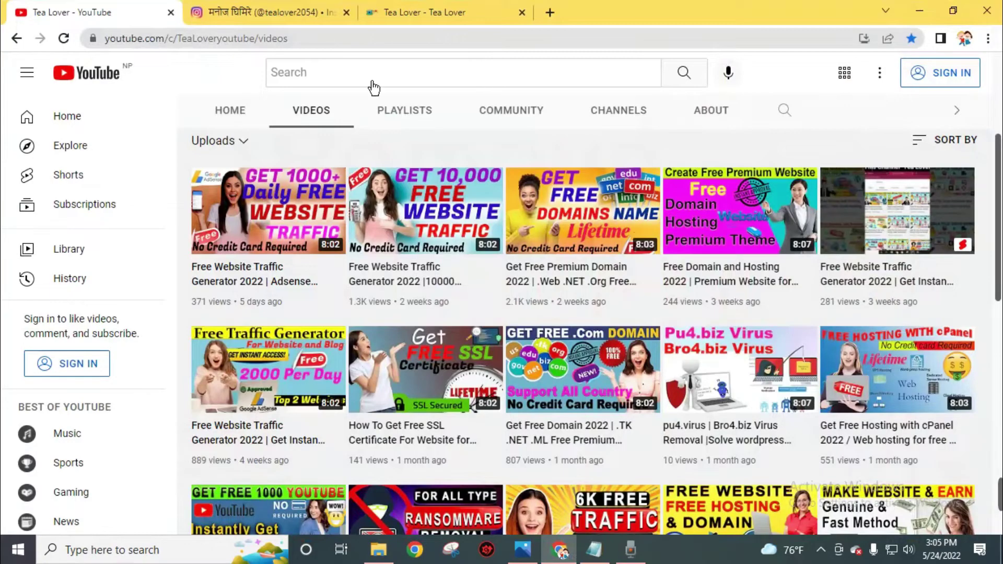
Step: Return to the Tea Lover tab and open the Ransomware Virus category from its navigation bar
{"action": "left_click", "coordinate": [409, 12]}
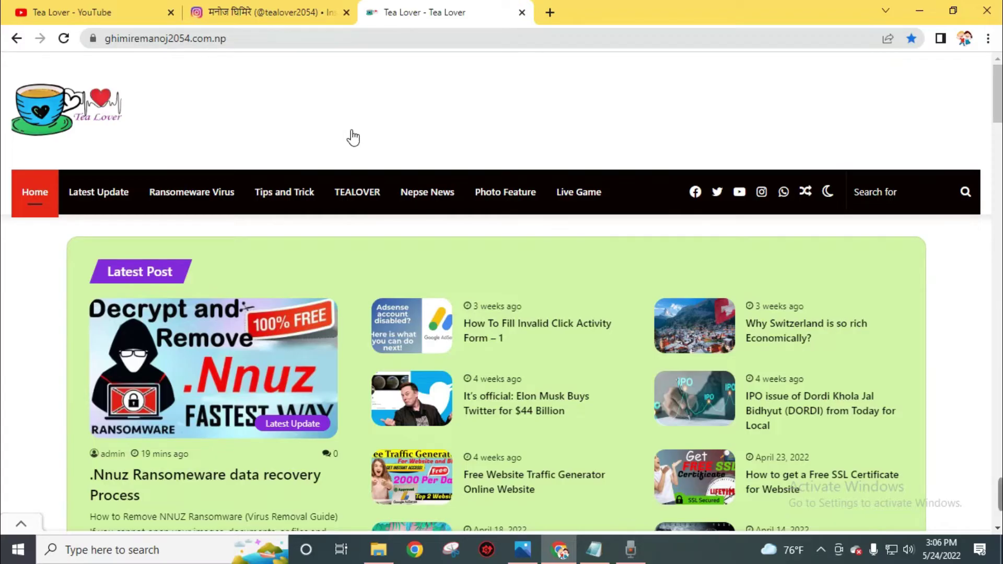
{"action": "scroll", "coordinate": [353, 138], "scroll_direction": "down", "scroll_amount": 3}
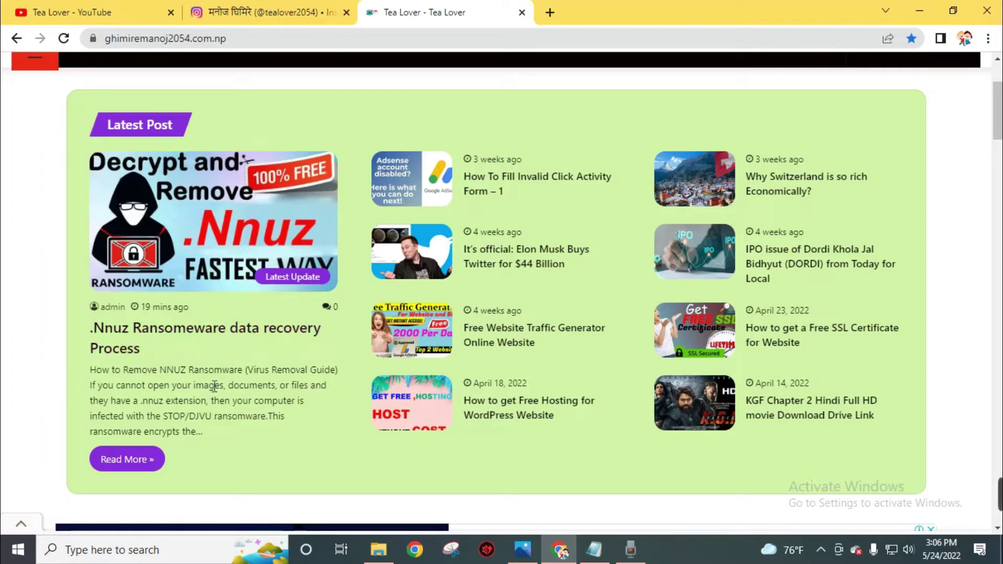
{"action": "scroll", "coordinate": [179, 381], "scroll_direction": "up", "scroll_amount": 3}
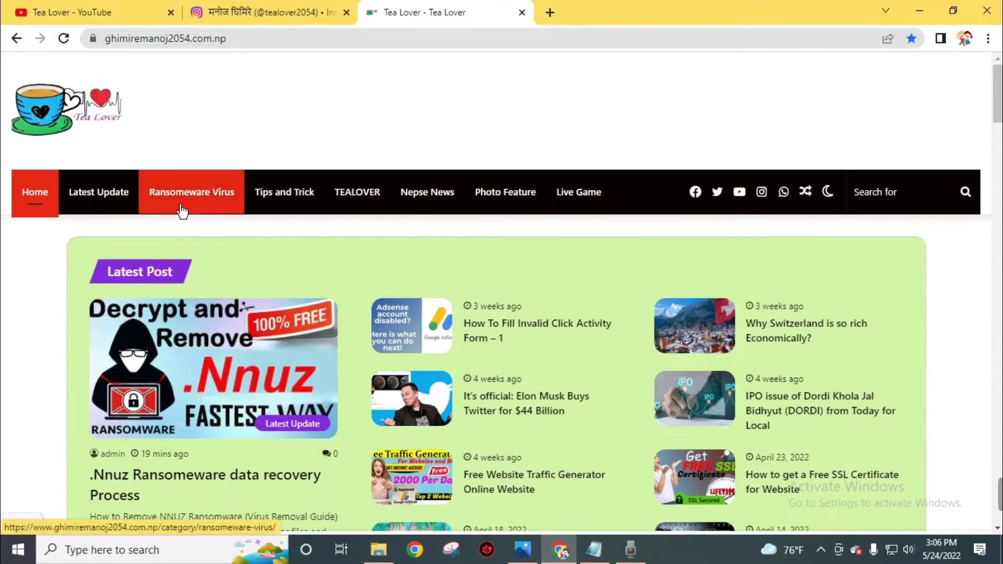
{"action": "left_click", "coordinate": [182, 211]}
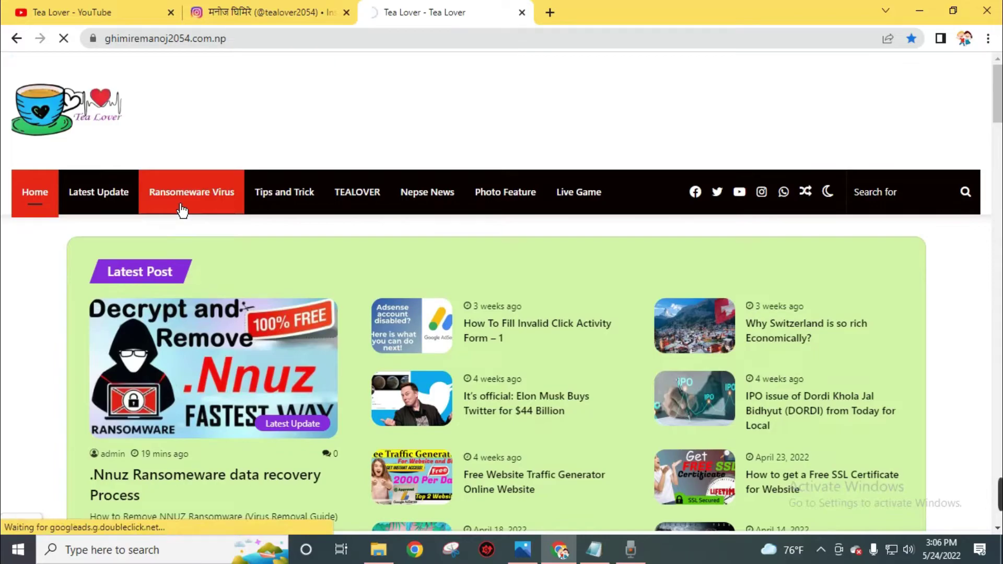
{"action": "scroll", "coordinate": [505, 250], "scroll_direction": "down", "scroll_amount": 6}
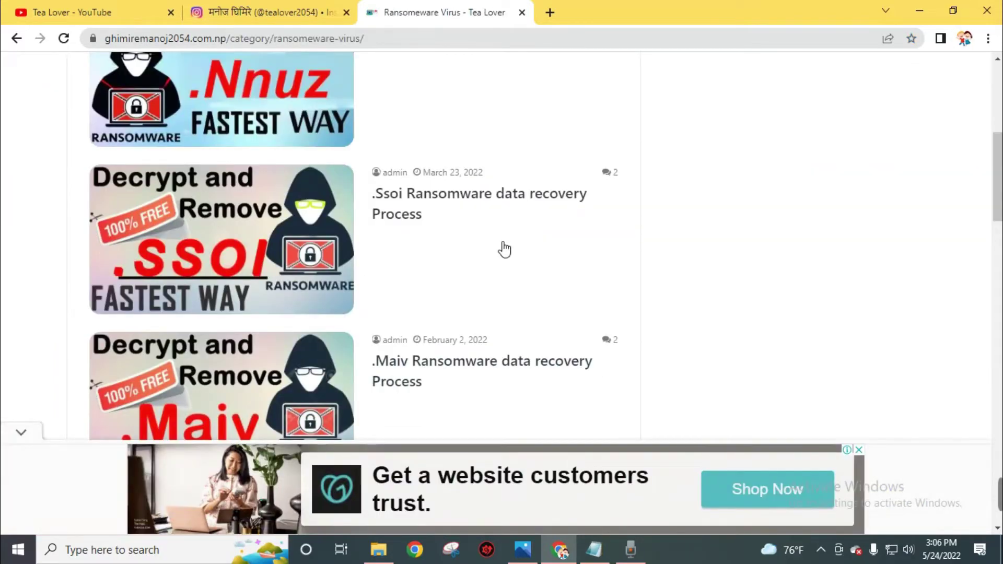
{"action": "scroll", "coordinate": [501, 251], "scroll_direction": "down", "scroll_amount": 3}
{"action": "scroll", "coordinate": [499, 266], "scroll_direction": "up", "scroll_amount": 5}
{"action": "scroll", "coordinate": [496, 278], "scroll_direction": "up", "scroll_amount": 2}
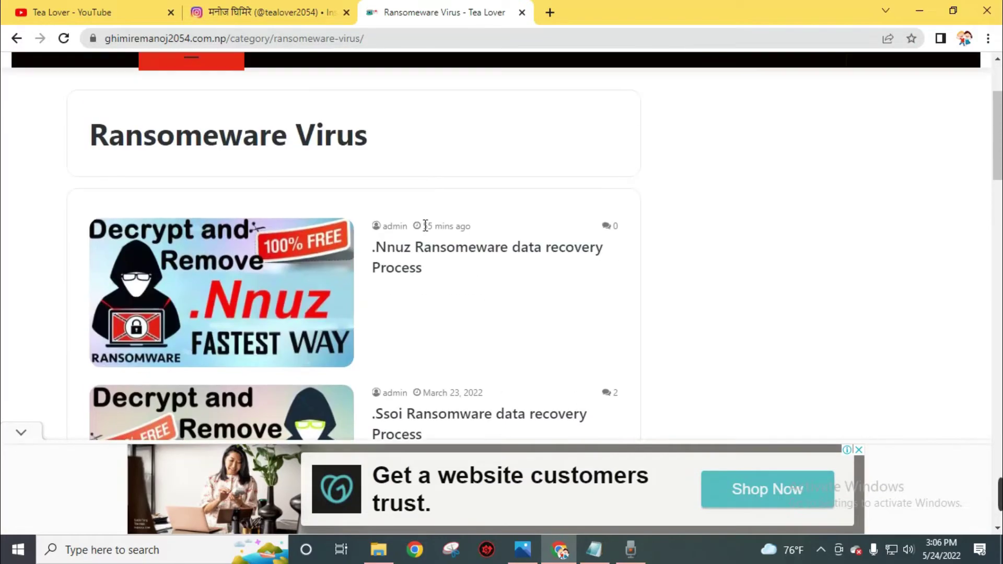
Step: Open the .Nnuz Ransomware data recovery post, dismiss the ad, and follow its Download link
{"action": "left_click", "coordinate": [396, 258]}
{"action": "left_click", "coordinate": [544, 361]}
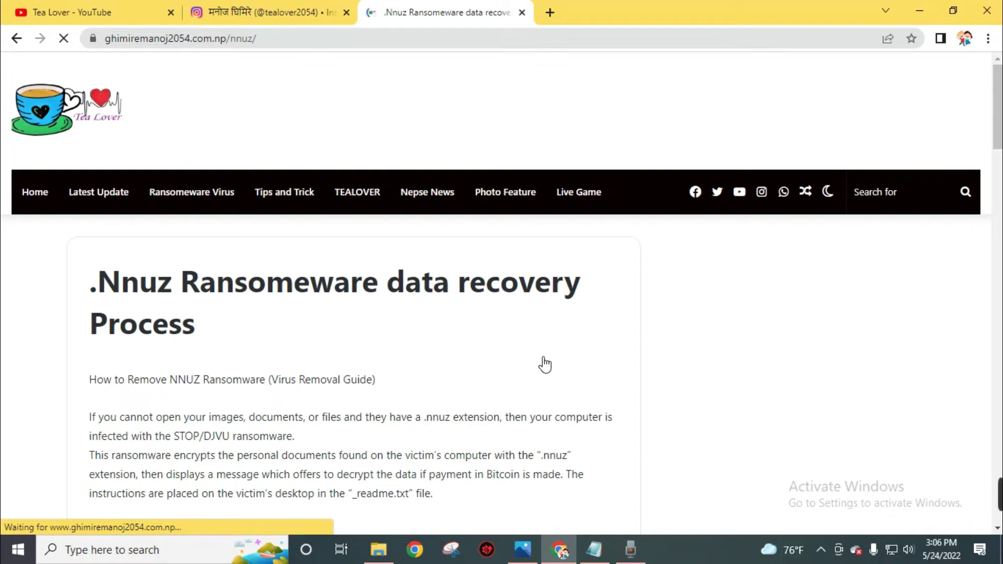
{"action": "scroll", "coordinate": [342, 318], "scroll_direction": "down", "scroll_amount": 4}
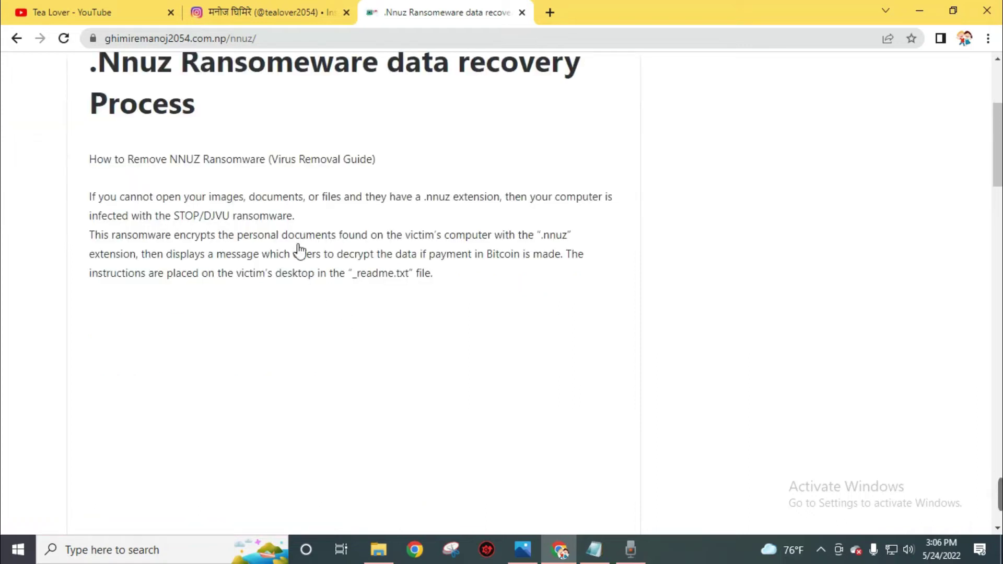
{"action": "scroll", "coordinate": [314, 282], "scroll_direction": "down", "scroll_amount": 8}
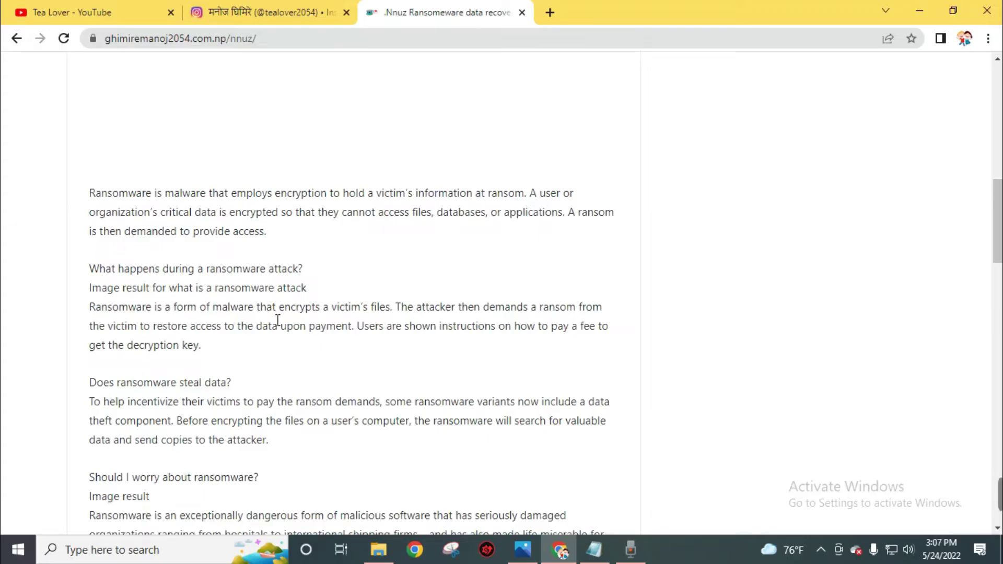
{"action": "scroll", "coordinate": [319, 326], "scroll_direction": "down", "scroll_amount": 14}
{"action": "scroll", "coordinate": [276, 326], "scroll_direction": "down", "scroll_amount": 3}
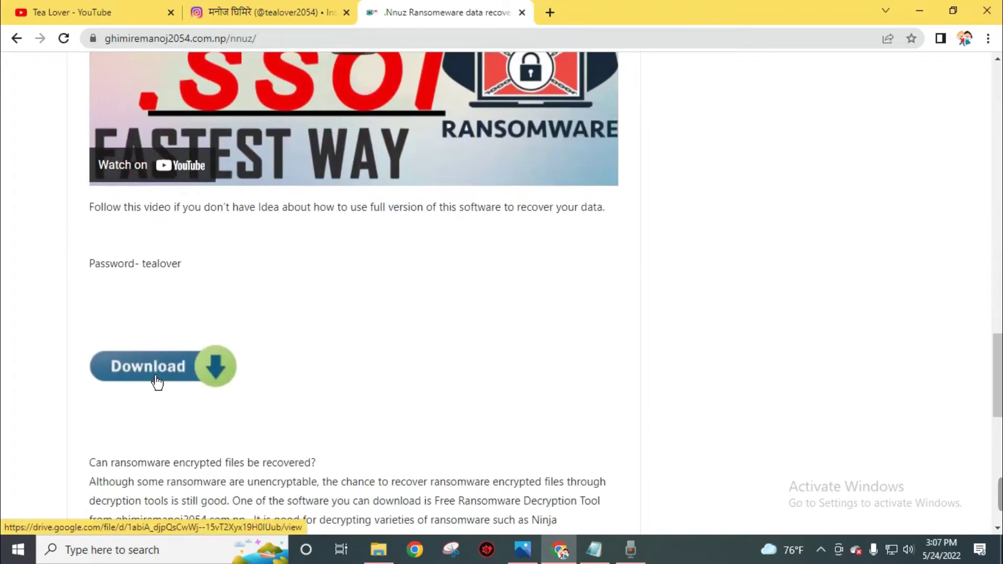
{"action": "left_click", "coordinate": [156, 382]}
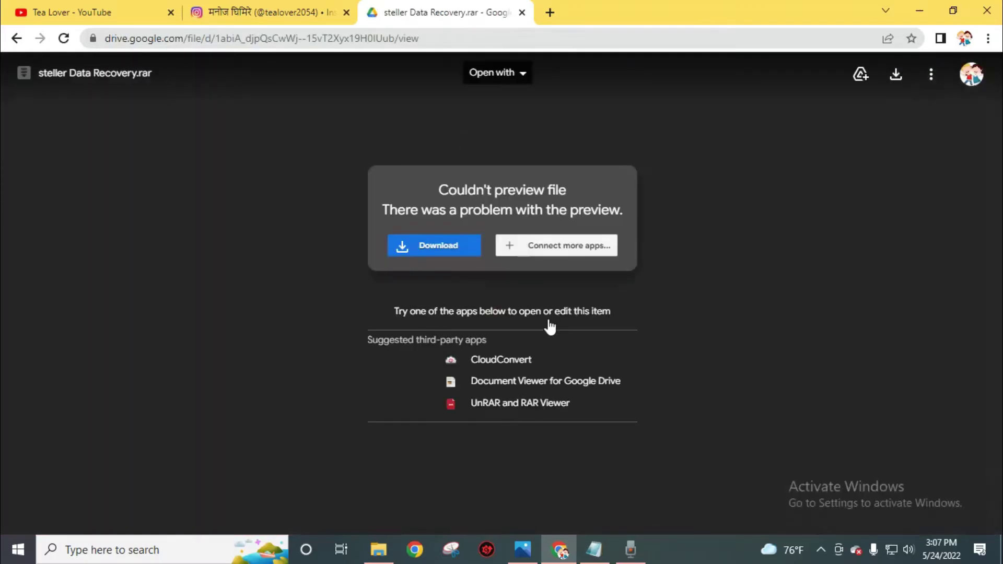
Step: Download steller Data Recovery.rar from Google Drive despite the virus-scan warning
{"action": "left_click", "coordinate": [440, 252]}
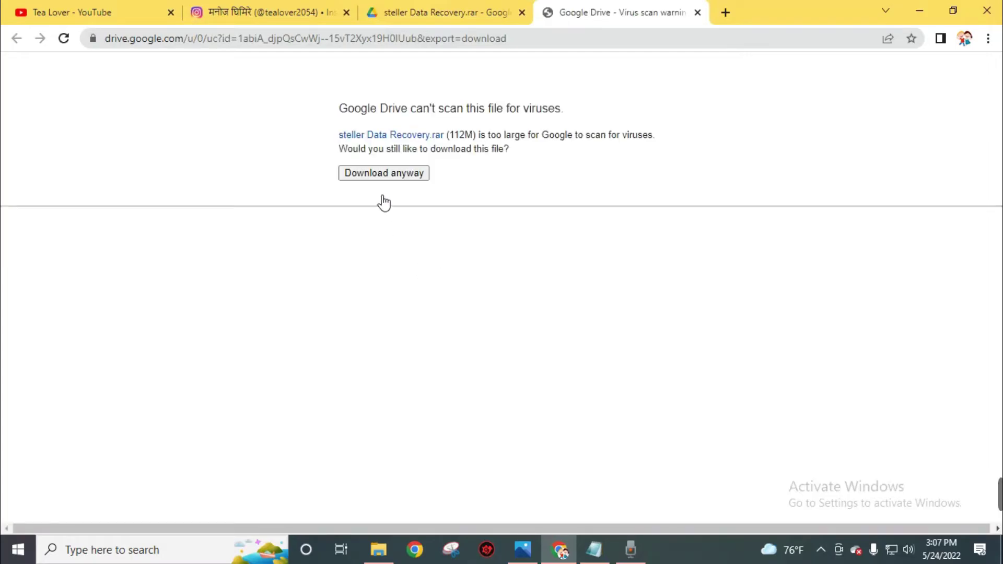
{"action": "left_click", "coordinate": [384, 179]}
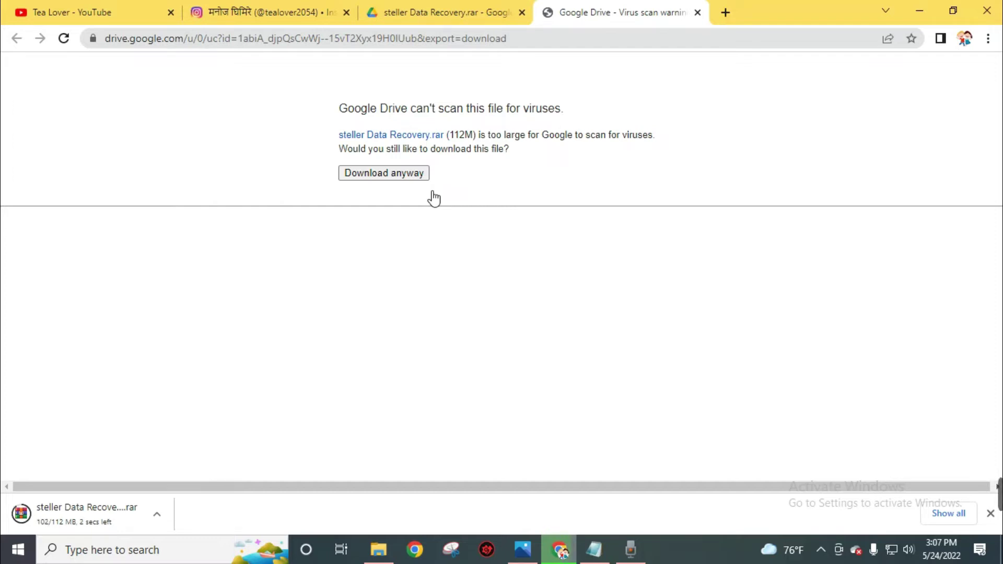
{"action": "left_click", "coordinate": [156, 514]}
Step: Extract the downloaded rar to 'steller Data Recovery (5)' in Downloads, confirming the password
{"action": "left_click", "coordinate": [214, 469]}
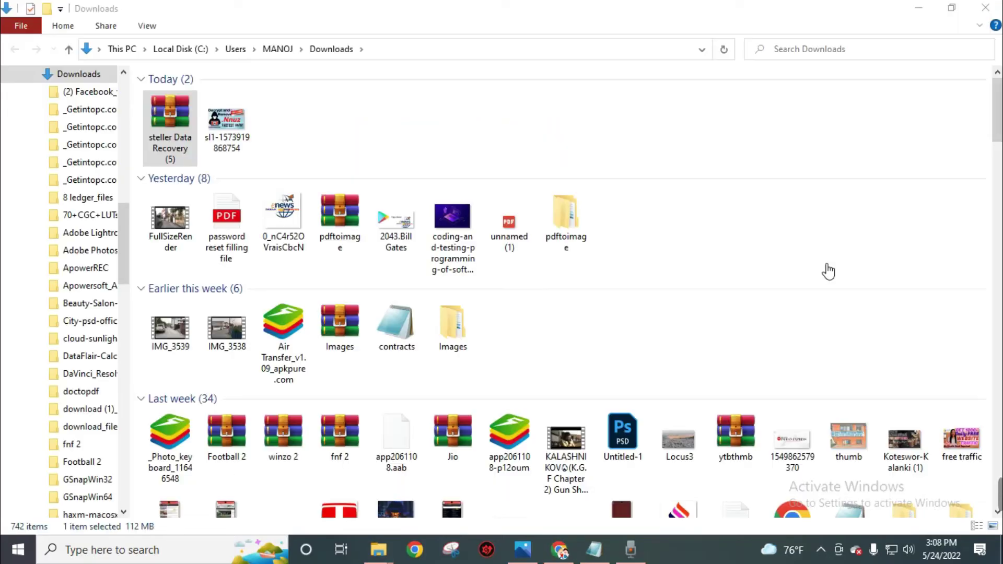
{"action": "right_click", "coordinate": [175, 143]}
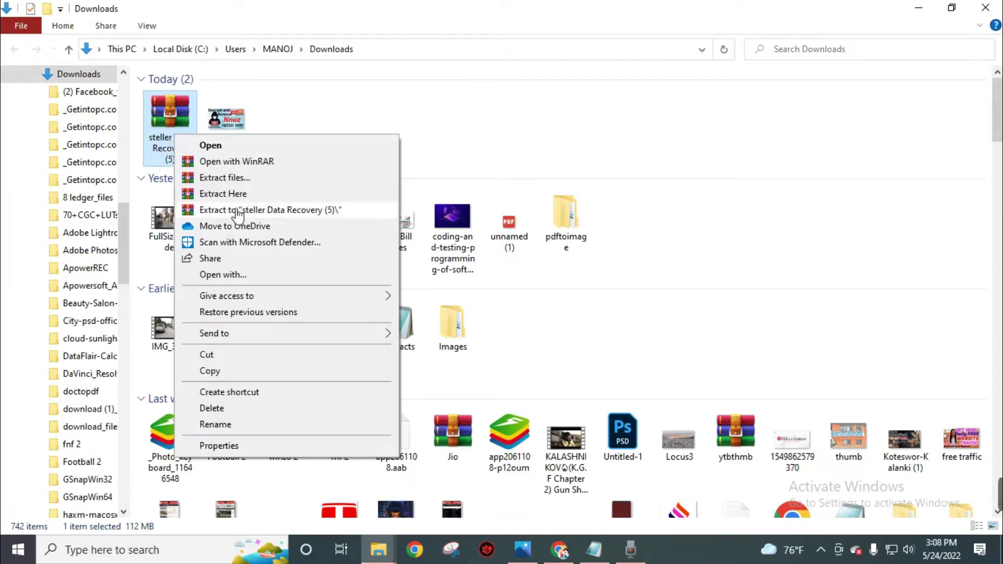
{"action": "left_click", "coordinate": [282, 209]}
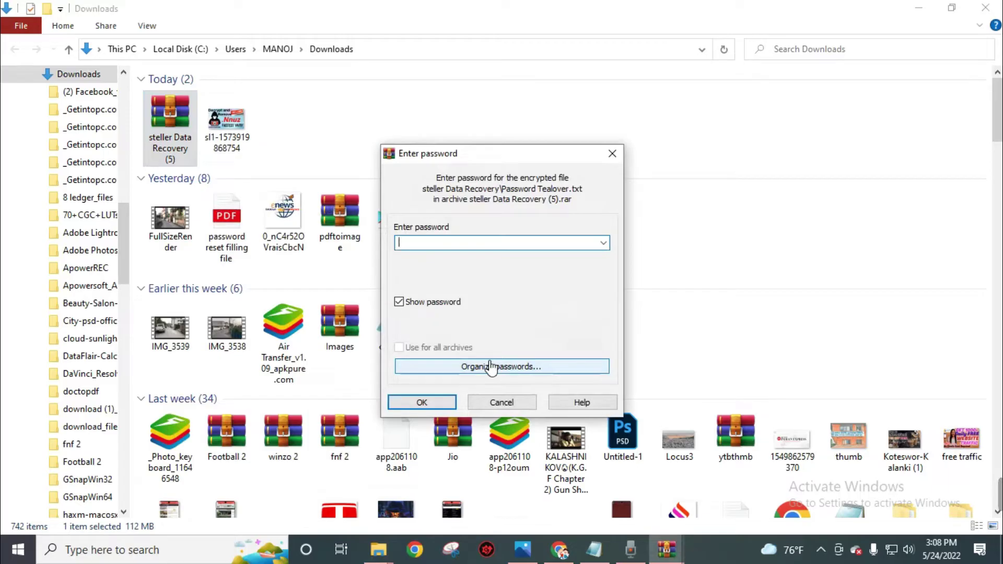
{"action": "key", "text": "Return"}
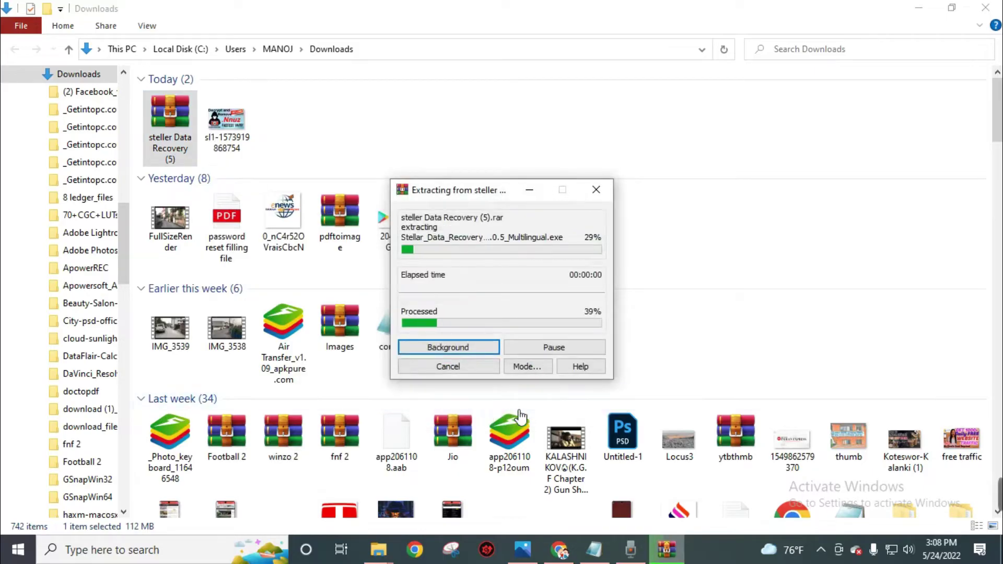
Step: Go back to the .Nnuz article, select its password, and minimize the browser
{"action": "left_click", "coordinate": [558, 557]}
{"action": "left_click", "coordinate": [429, 15]}
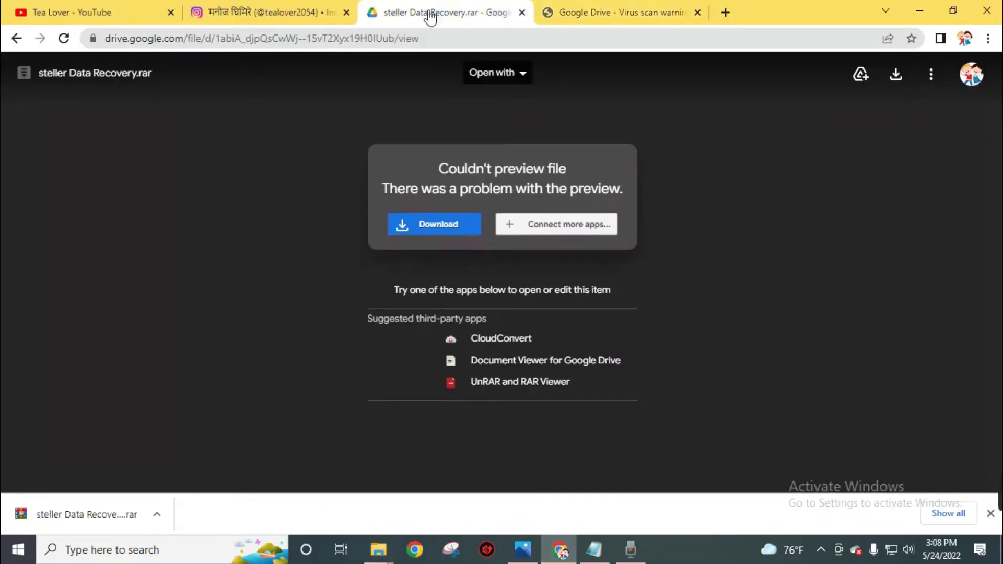
{"action": "left_click", "coordinate": [17, 39]}
{"action": "double_click", "coordinate": [147, 193]}
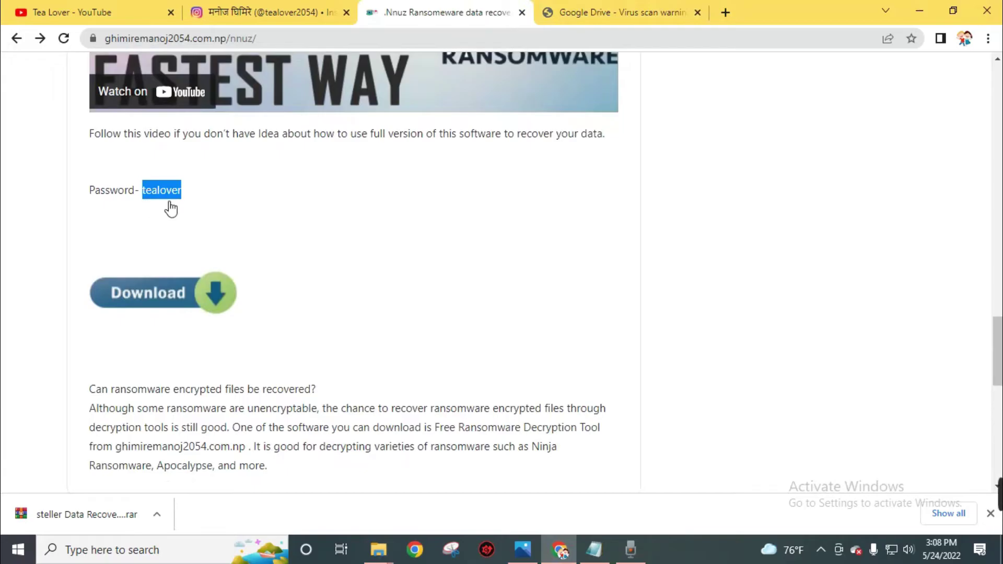
{"action": "left_click", "coordinate": [560, 557]}
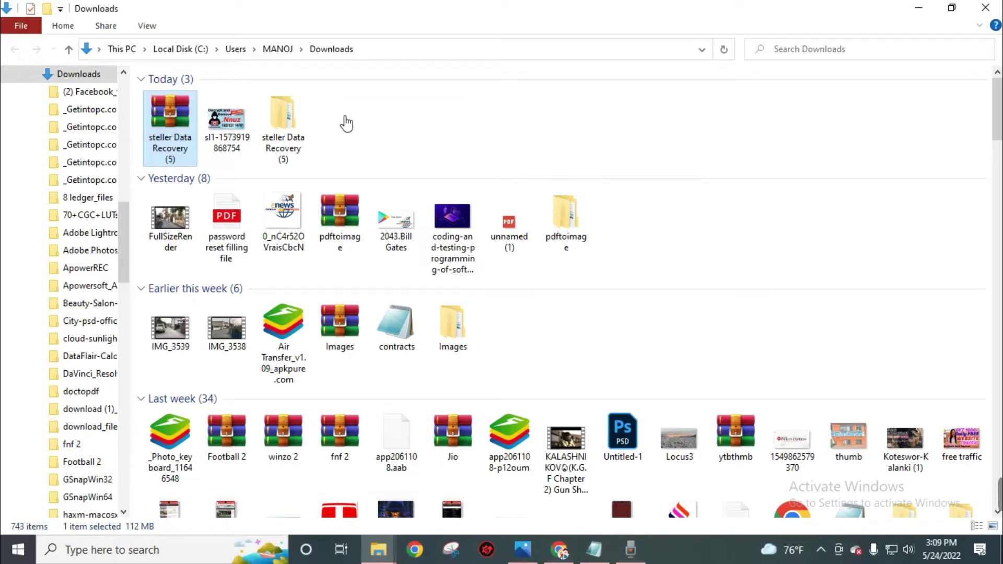
Step: Open the Stellar_Data_Recovery_Professional_9.0.0.5 folder and launch the installer in English
{"action": "double_click", "coordinate": [293, 130]}
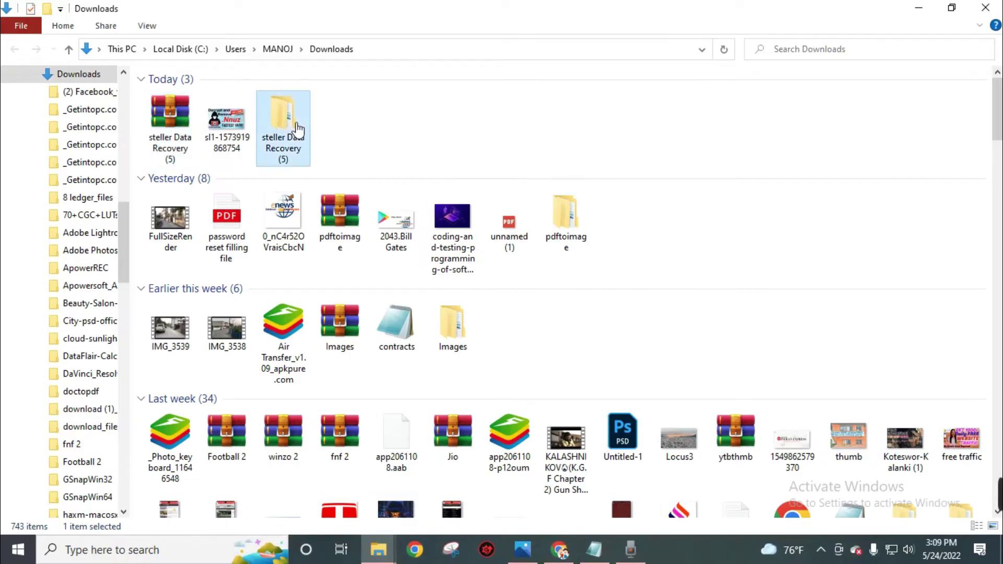
{"action": "double_click", "coordinate": [242, 105]}
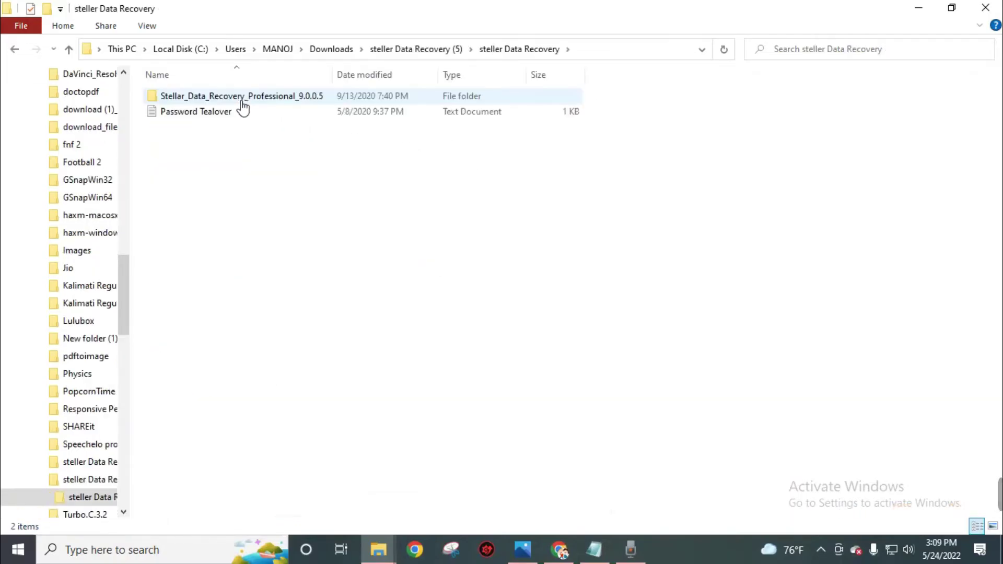
{"action": "double_click", "coordinate": [255, 99]}
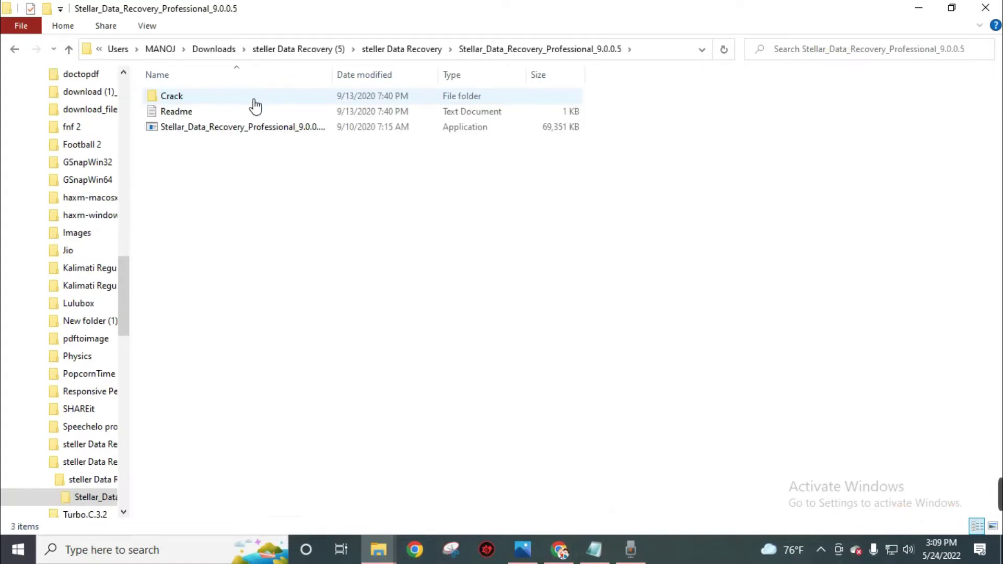
{"action": "double_click", "coordinate": [257, 131]}
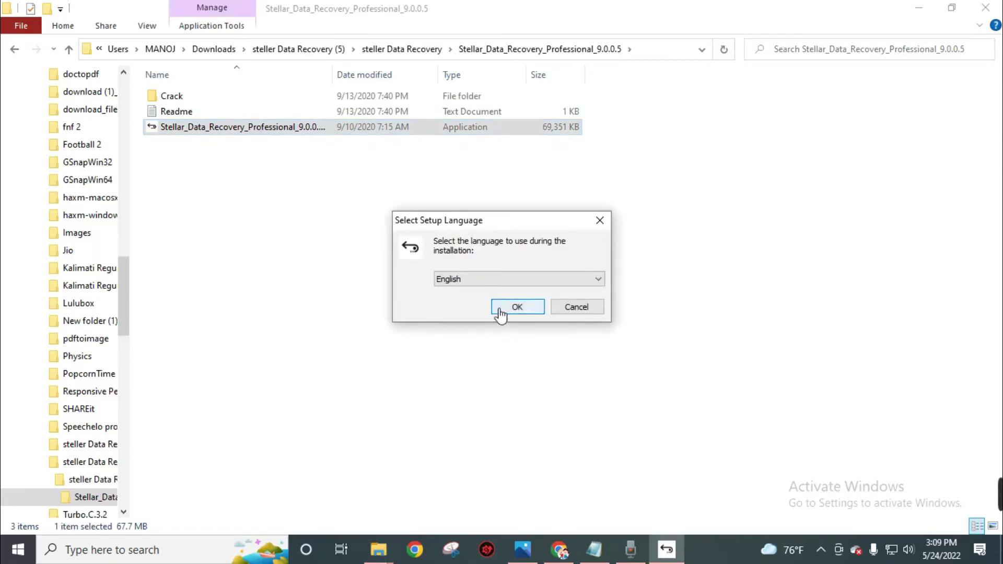
{"action": "left_click", "coordinate": [504, 316]}
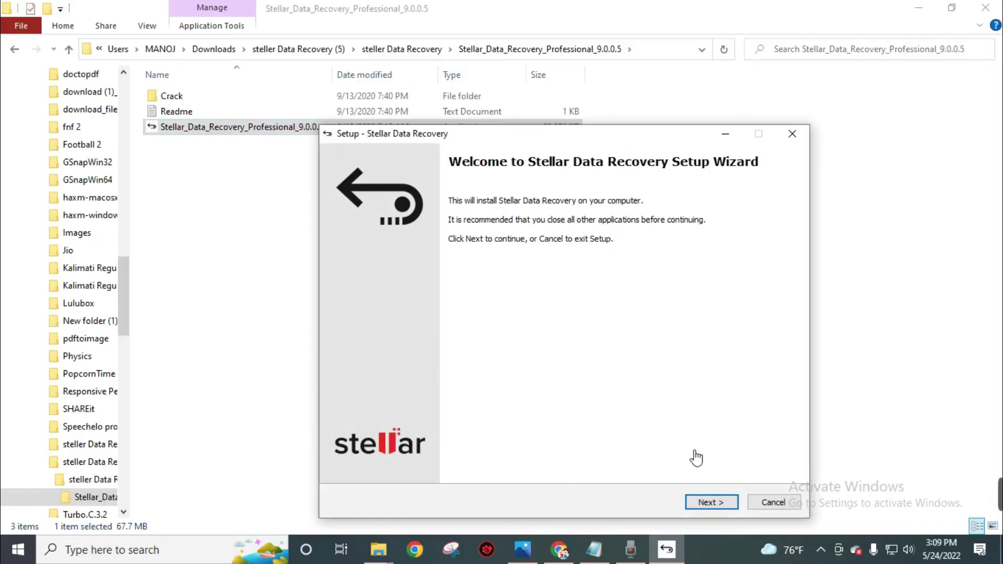
Step: Accept the licence, keep default location, Start Menu folder and desktop icon, then install
{"action": "left_click", "coordinate": [709, 502]}
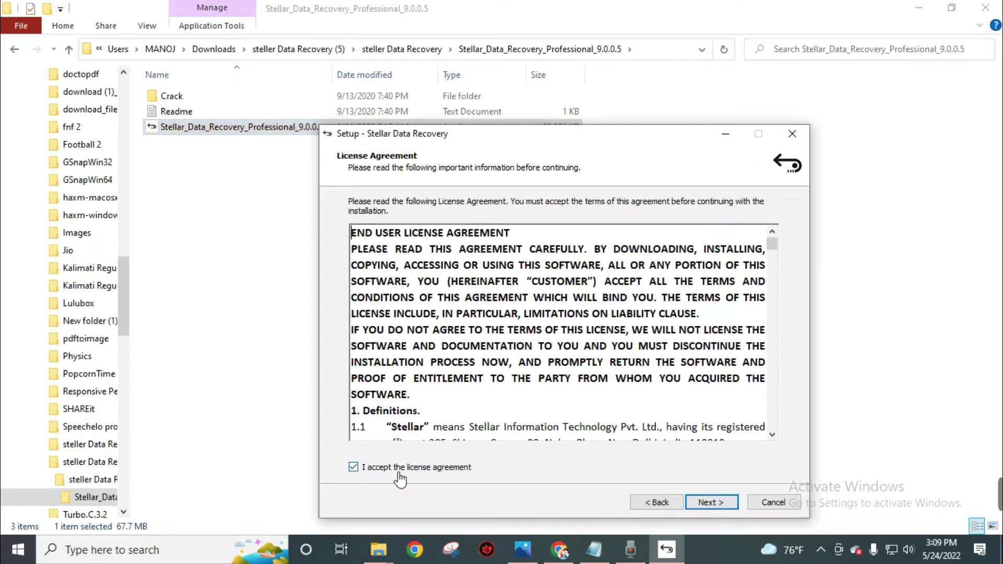
{"action": "left_click", "coordinate": [710, 502]}
{"action": "left_click", "coordinate": [710, 502]}
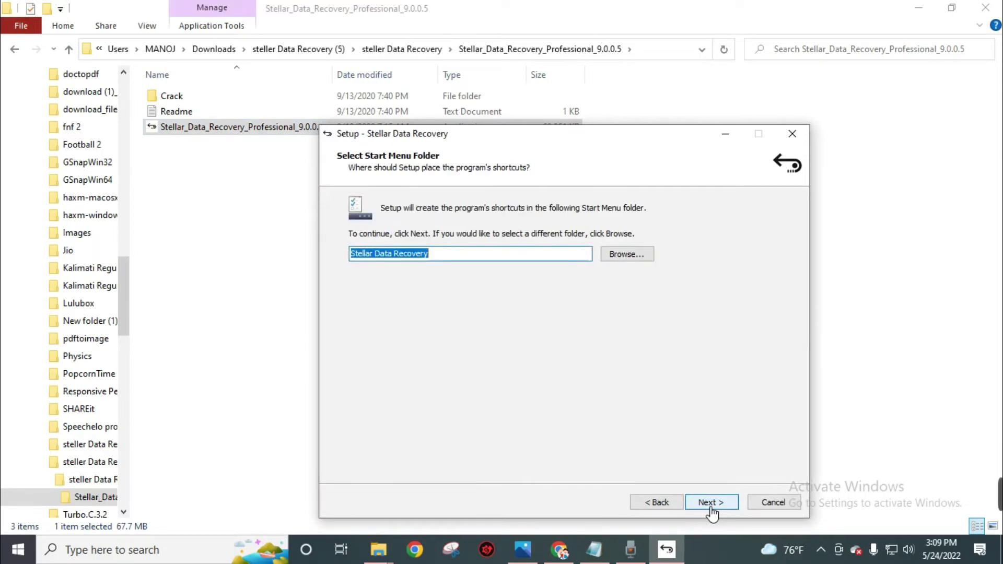
{"action": "left_click", "coordinate": [710, 503]}
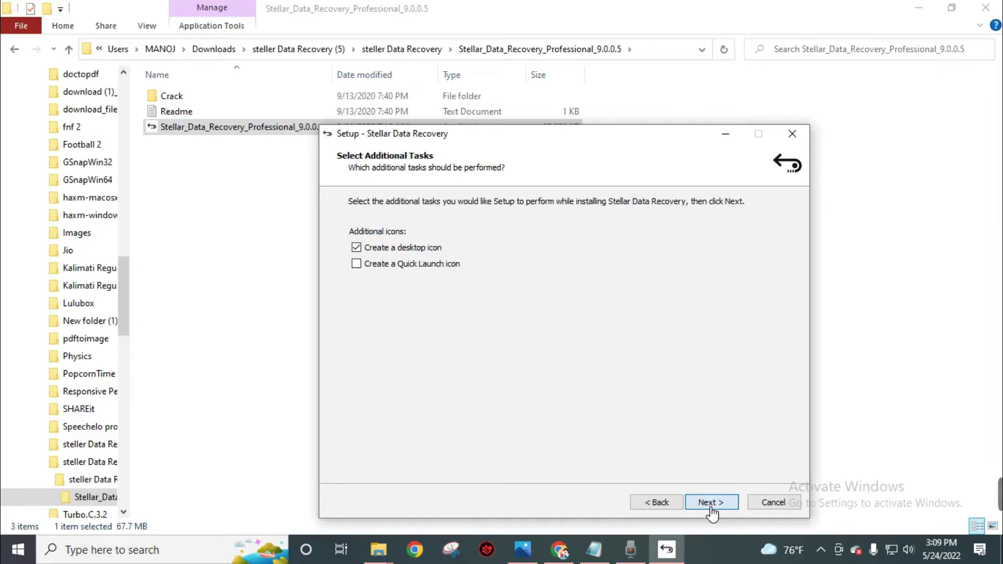
{"action": "left_click", "coordinate": [710, 503]}
{"action": "left_click", "coordinate": [711, 503]}
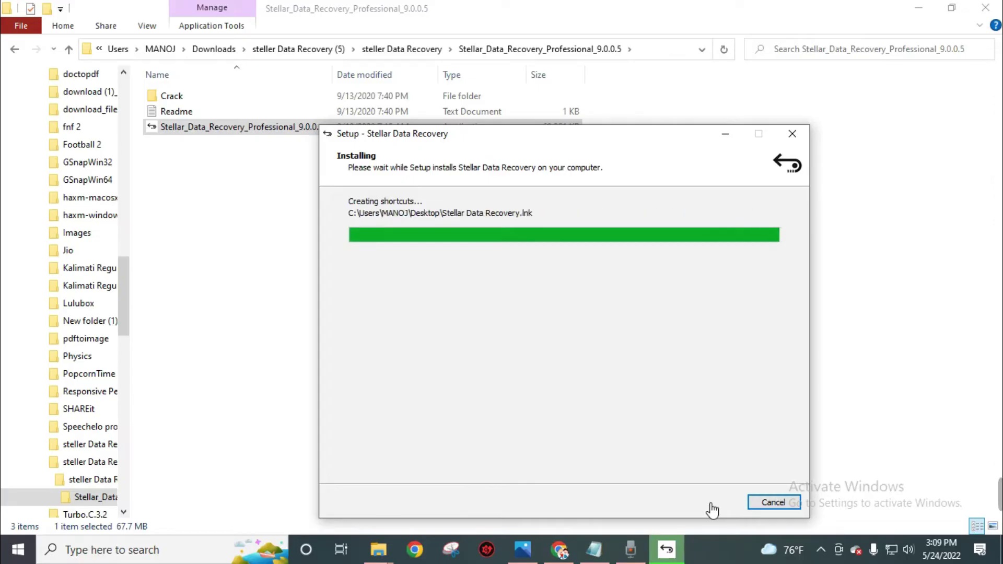
{"action": "left_click", "coordinate": [711, 504]}
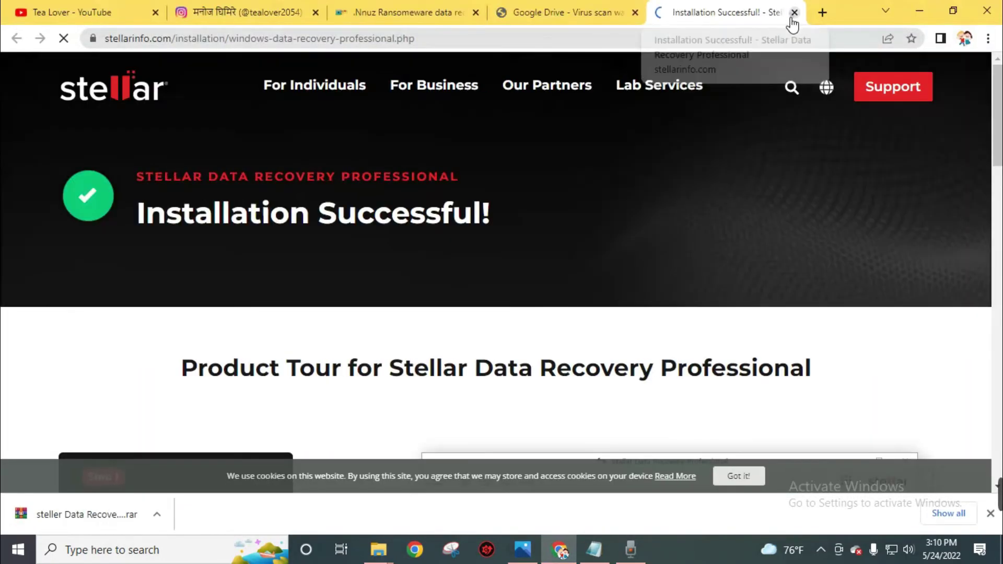
Step: Close the Stellar Data Recovery demo window and open the installer's Crack folder
{"action": "left_click", "coordinate": [794, 13]}
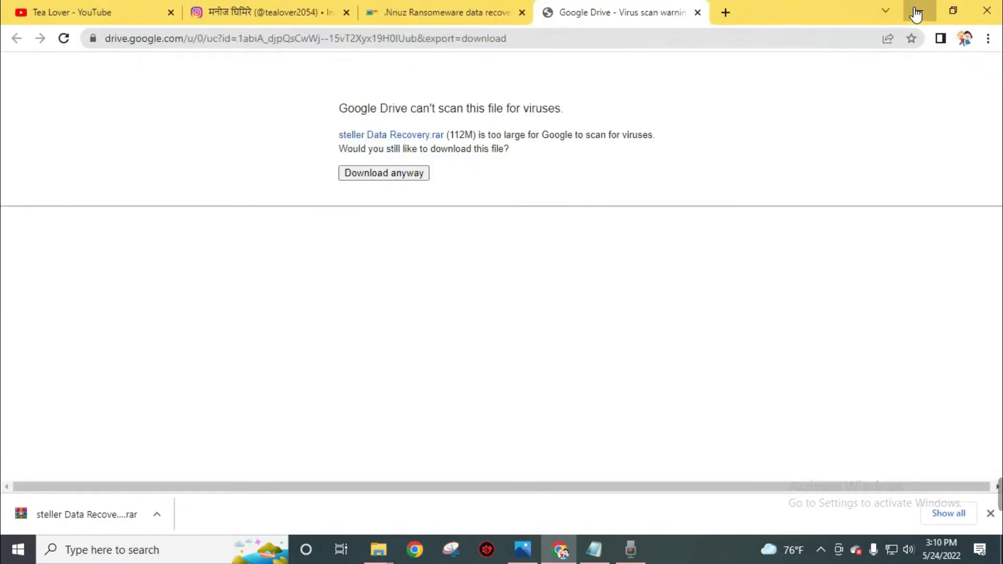
{"action": "left_click", "coordinate": [920, 10]}
{"action": "left_click", "coordinate": [917, 10]}
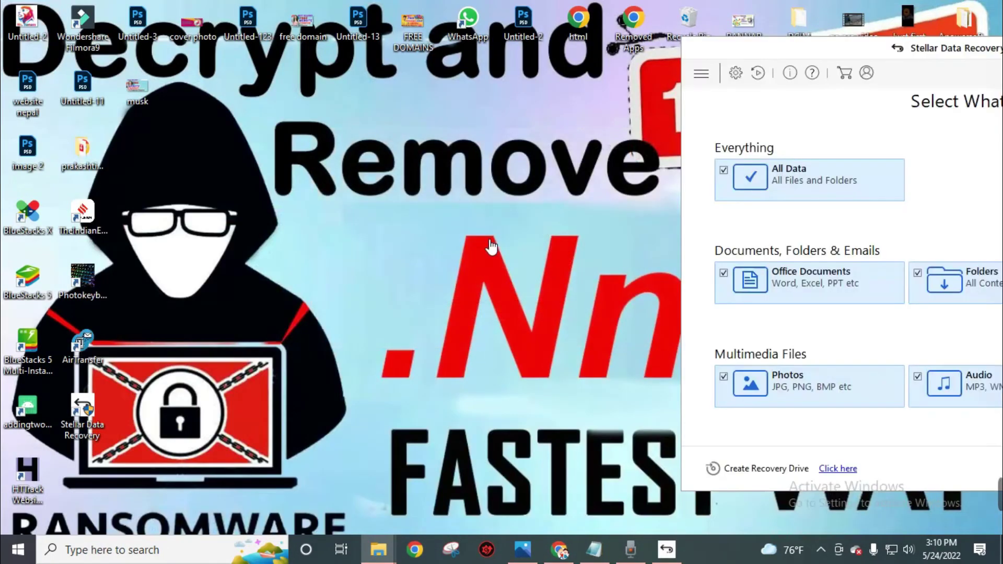
{"action": "left_click_drag", "start_coordinate": [846, 52], "coordinate": [331, 52]}
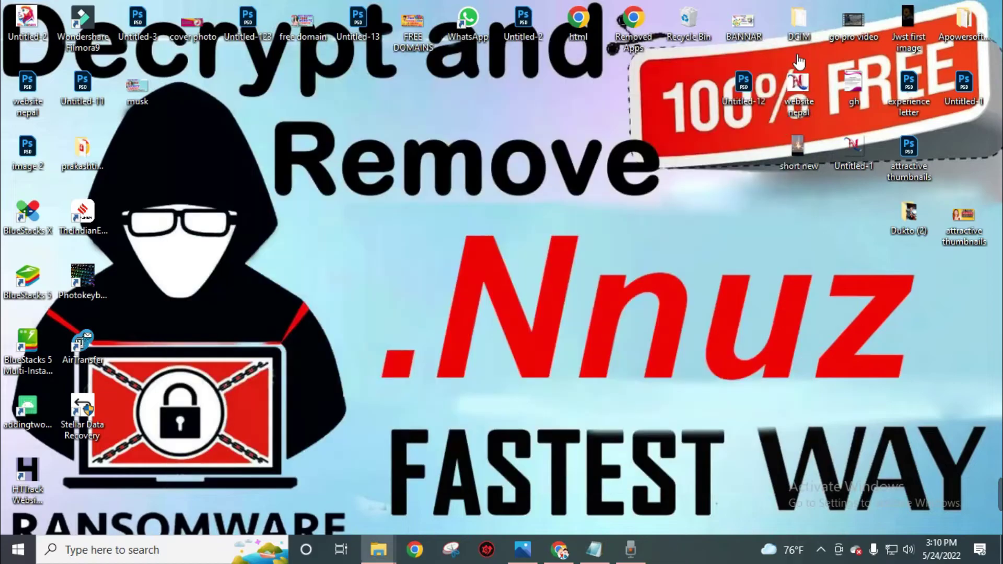
{"action": "left_click", "coordinate": [794, 47]}
{"action": "left_click", "coordinate": [420, 492]}
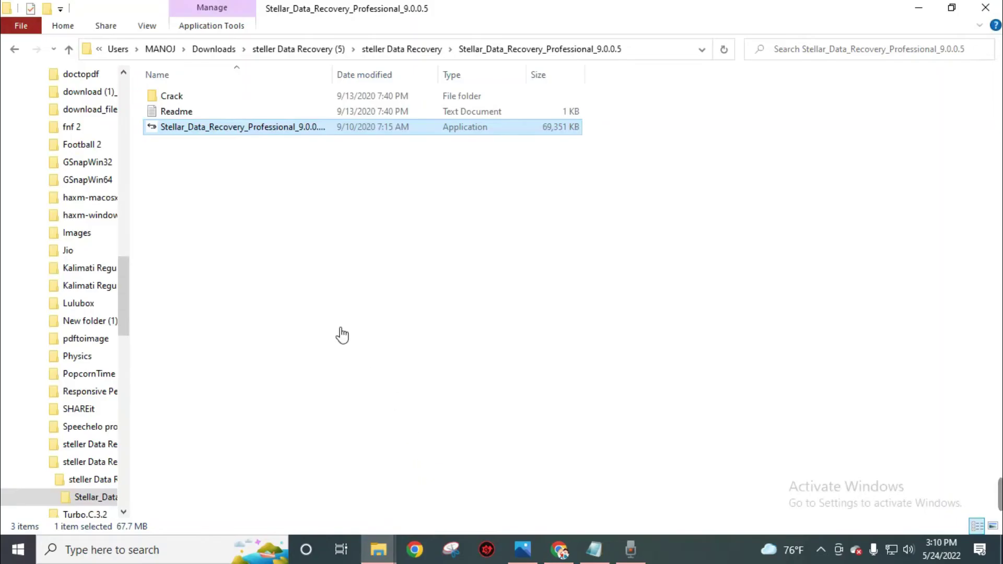
{"action": "double_click", "coordinate": [190, 97]}
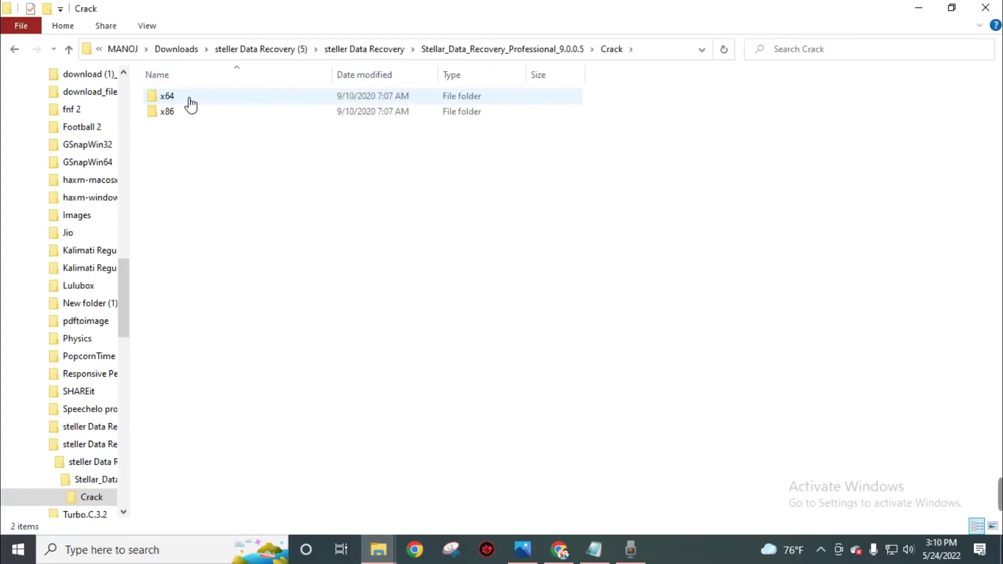
Step: Cut the StellarDataRecovery application from the x64 > DR folder
{"action": "double_click", "coordinate": [190, 99]}
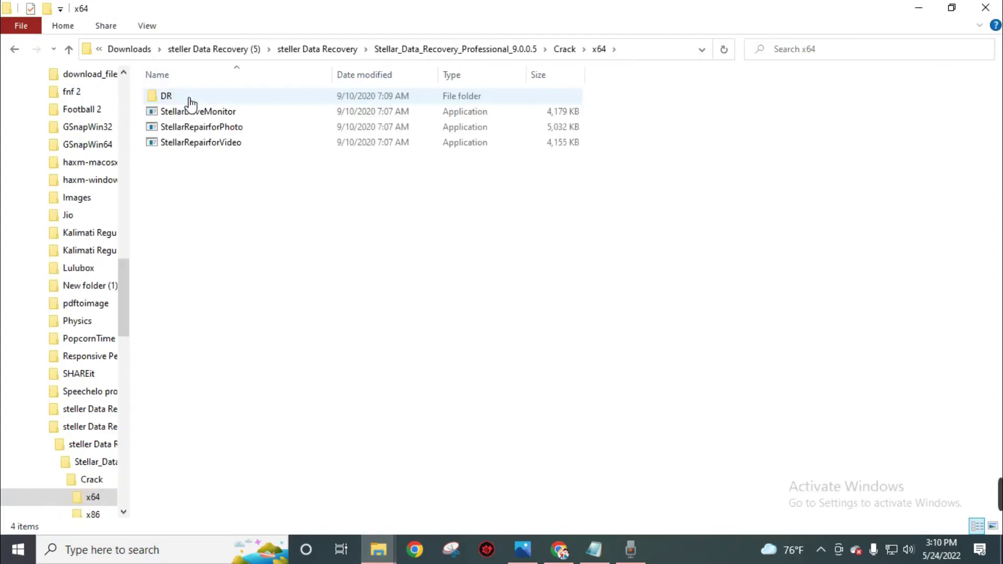
{"action": "left_click_drag", "start_coordinate": [248, 203], "coordinate": [224, 111]}
{"action": "left_click", "coordinate": [252, 207]}
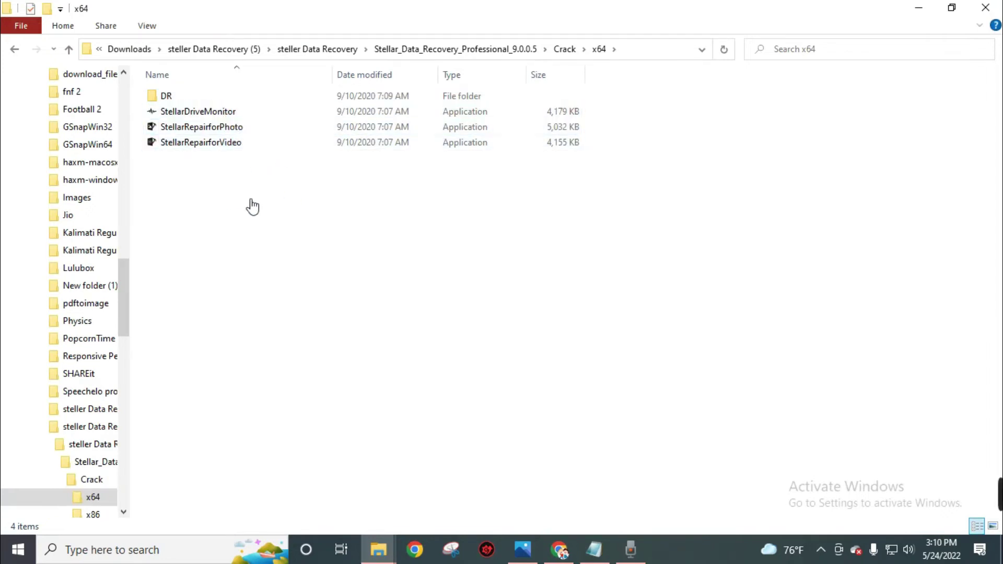
{"action": "double_click", "coordinate": [167, 97]}
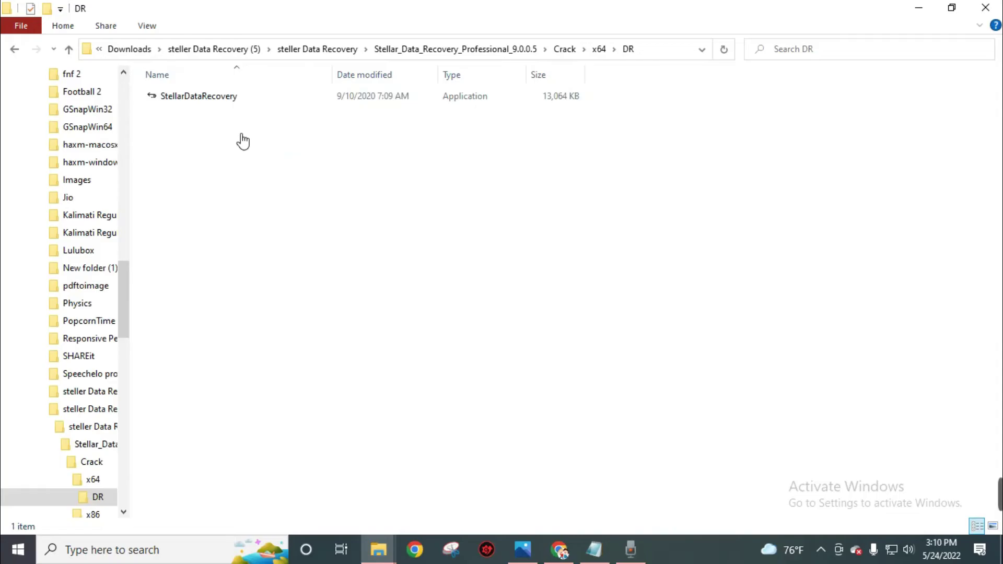
{"action": "left_click", "coordinate": [225, 95]}
{"action": "right_click", "coordinate": [236, 100]}
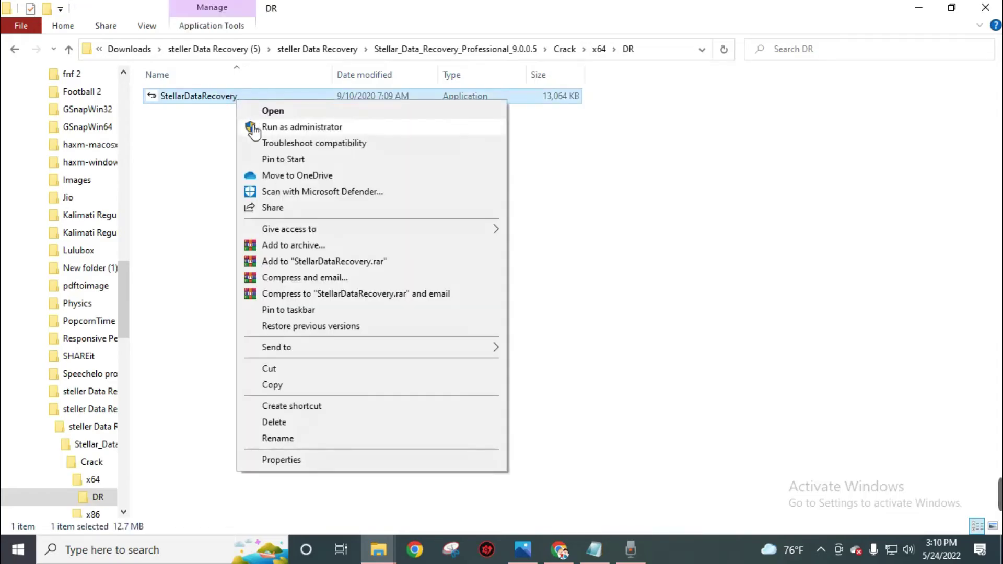
{"action": "left_click", "coordinate": [295, 371]}
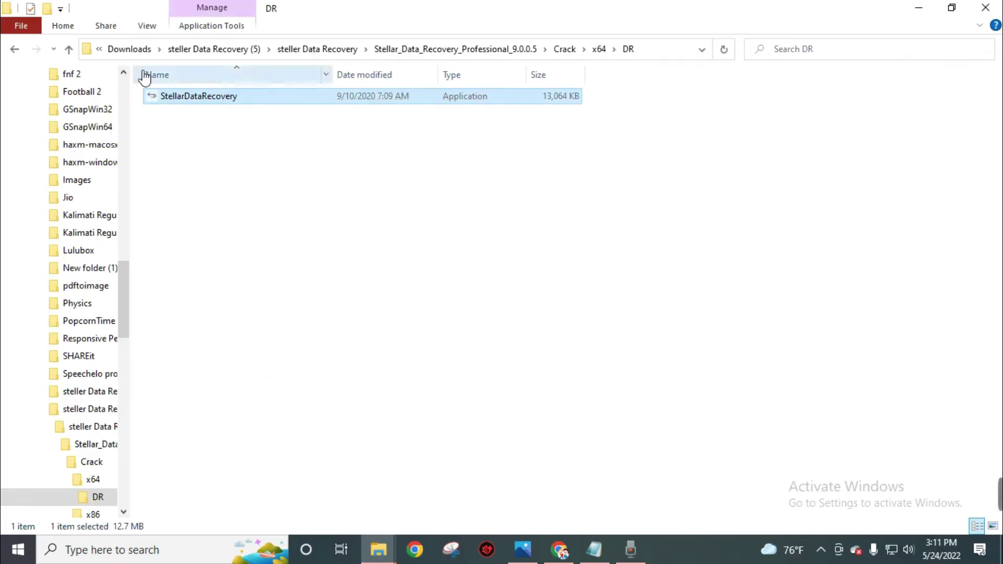
Step: Paste StellarDataRecovery into x64, copy all four x64 applications, and show the desktop
{"action": "left_click", "coordinate": [68, 48]}
{"action": "right_click", "coordinate": [245, 188]}
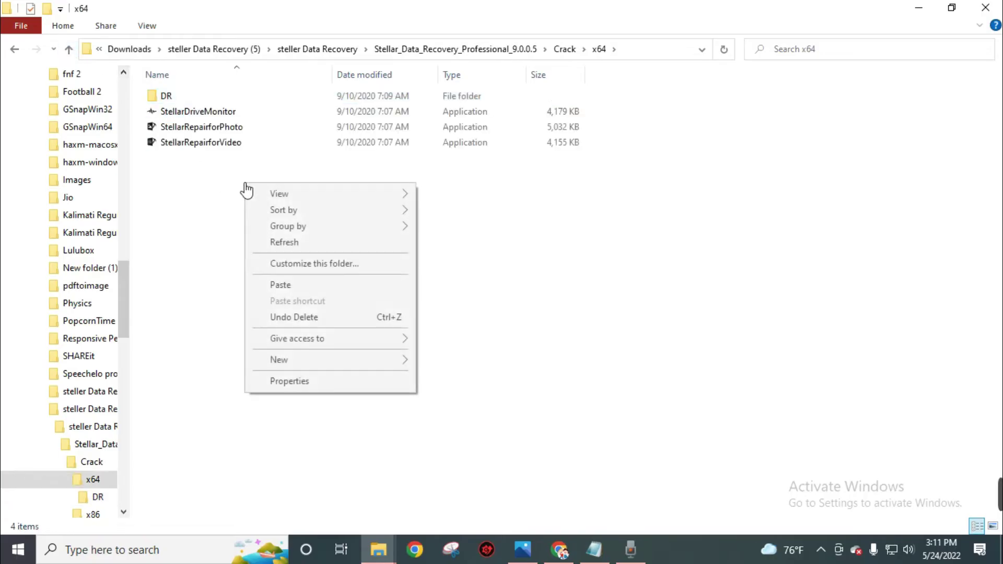
{"action": "left_click", "coordinate": [282, 286]}
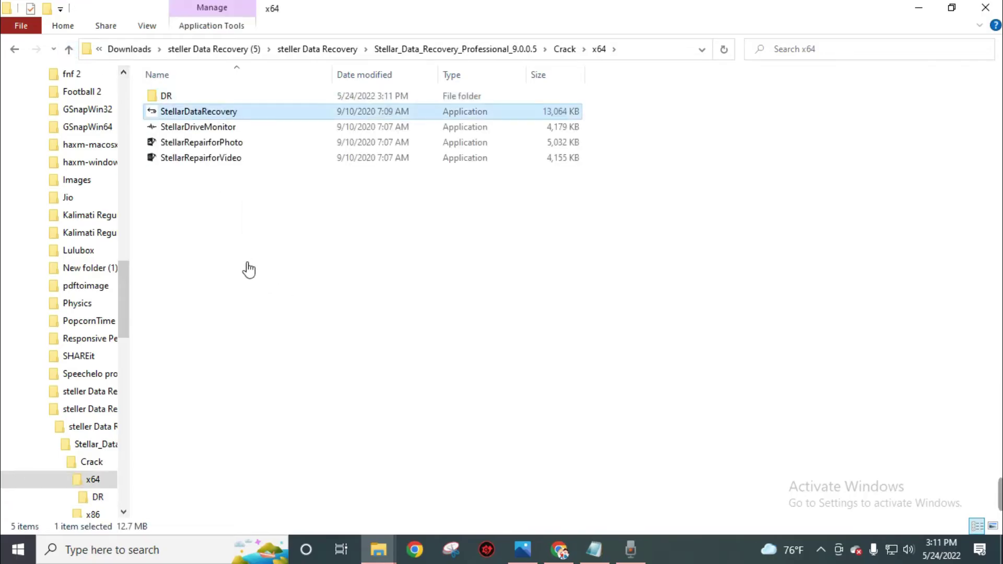
{"action": "left_click_drag", "start_coordinate": [233, 222], "coordinate": [217, 115]}
{"action": "right_click", "coordinate": [219, 116]}
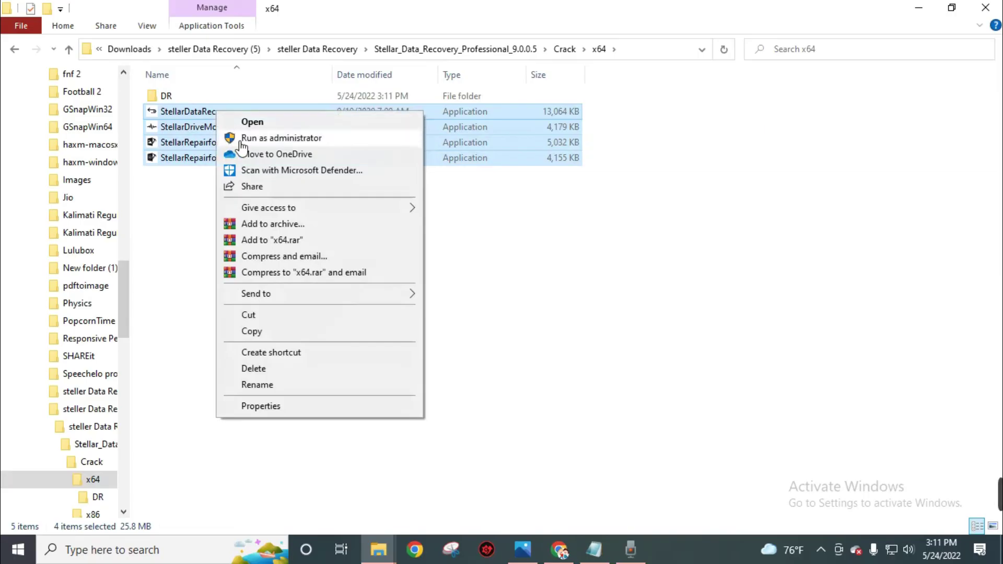
{"action": "left_click", "coordinate": [277, 332]}
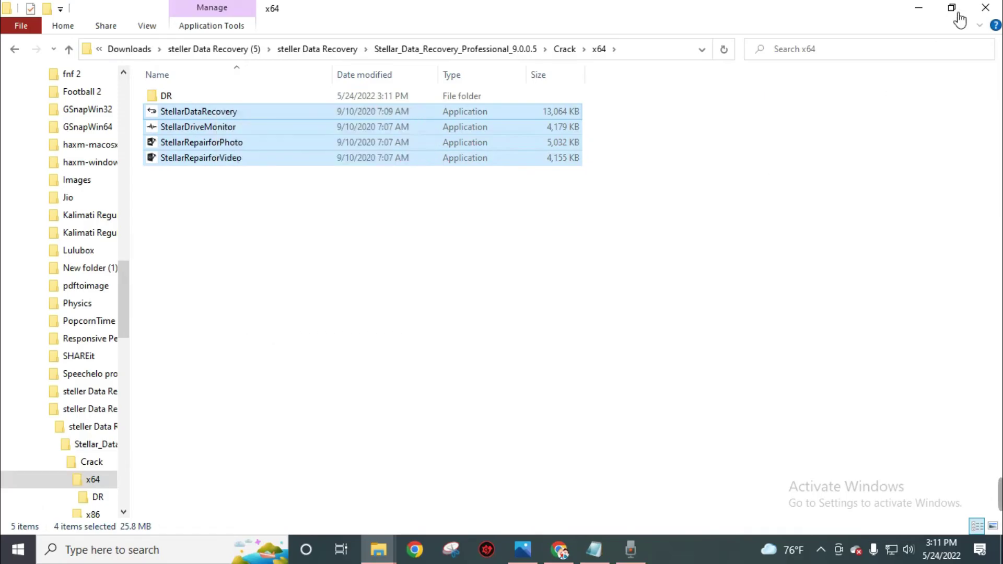
{"action": "left_click", "coordinate": [917, 9]}
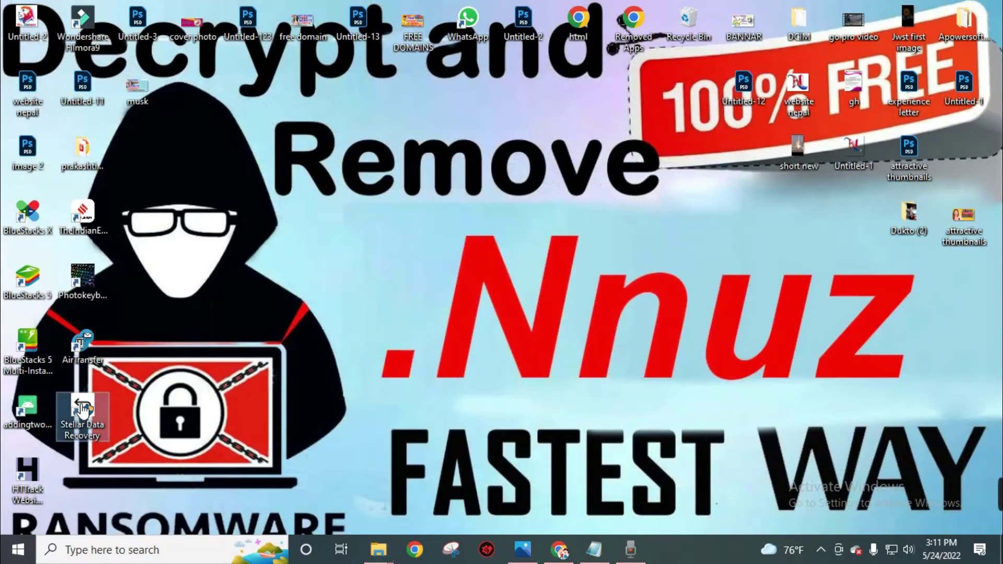
Step: Paste the four applications into the installed DR folder, replacing StellarDataRecovery.exe with administrator permission
{"action": "right_click", "coordinate": [82, 410]}
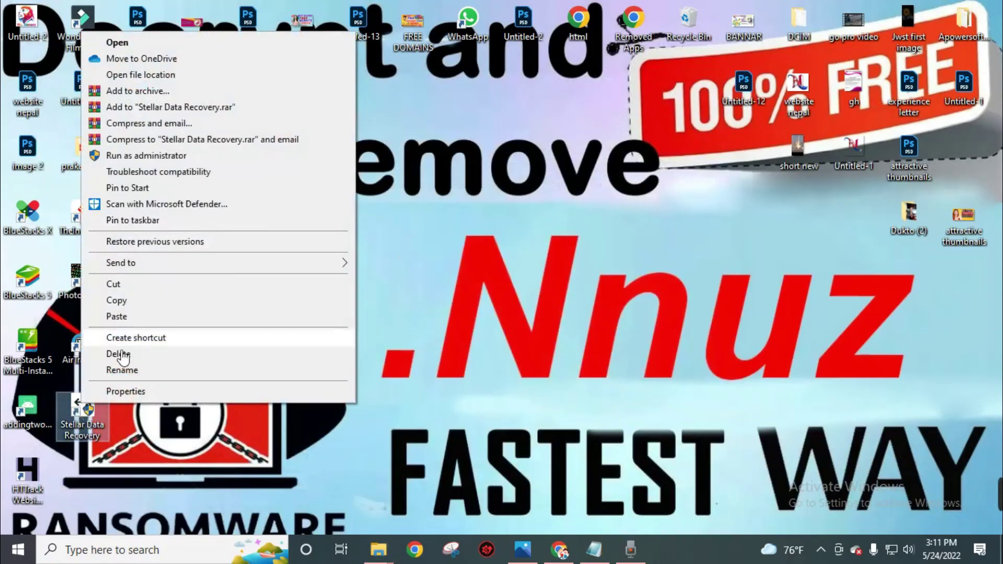
{"action": "left_click", "coordinate": [155, 78]}
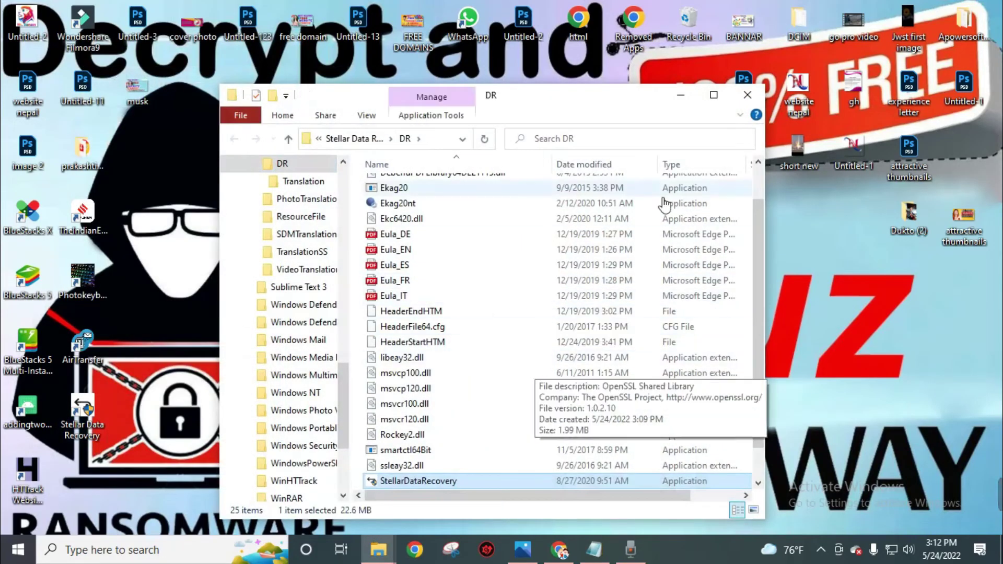
{"action": "left_click", "coordinate": [710, 102]}
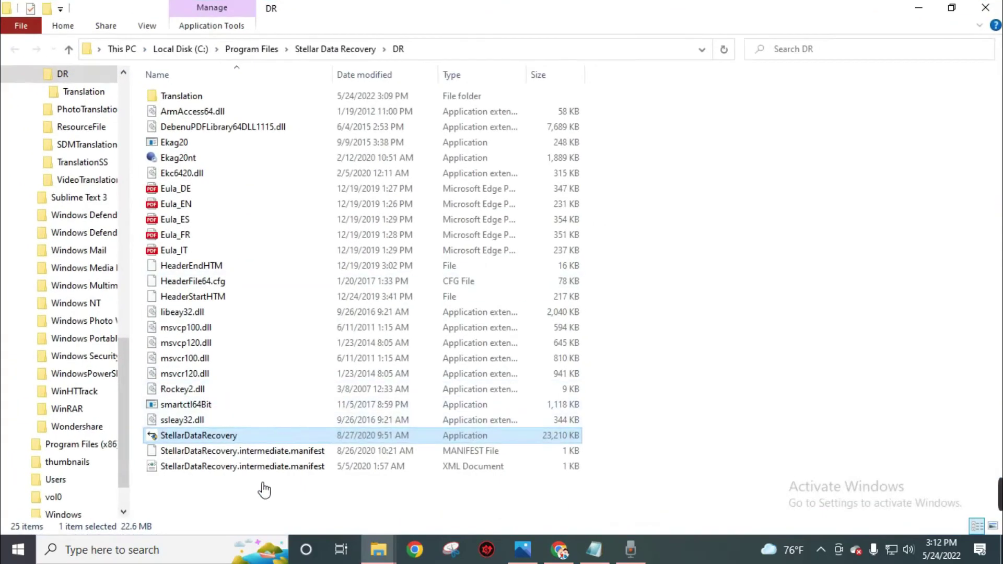
{"action": "right_click", "coordinate": [246, 491]}
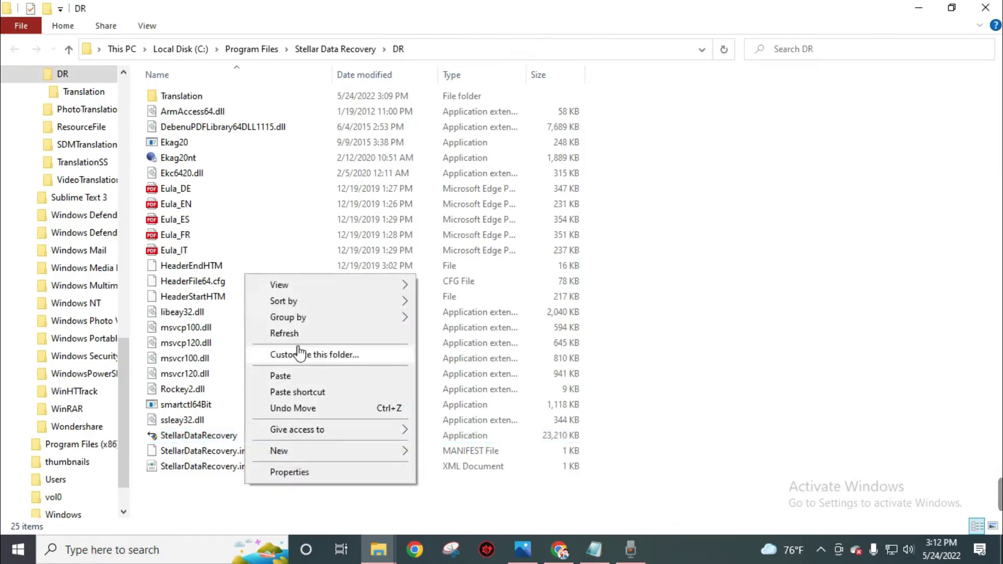
{"action": "left_click", "coordinate": [303, 377]}
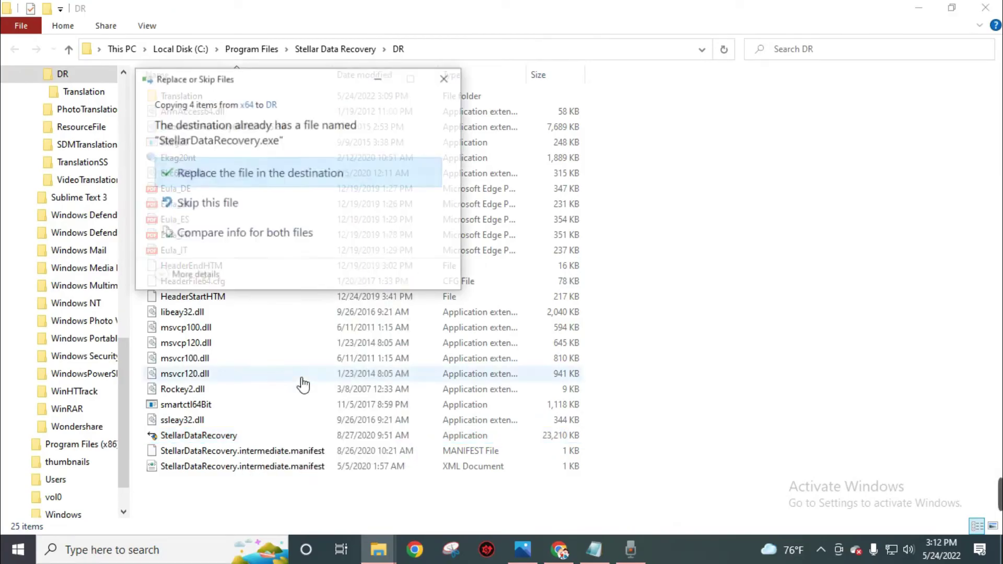
{"action": "left_click", "coordinate": [250, 181]}
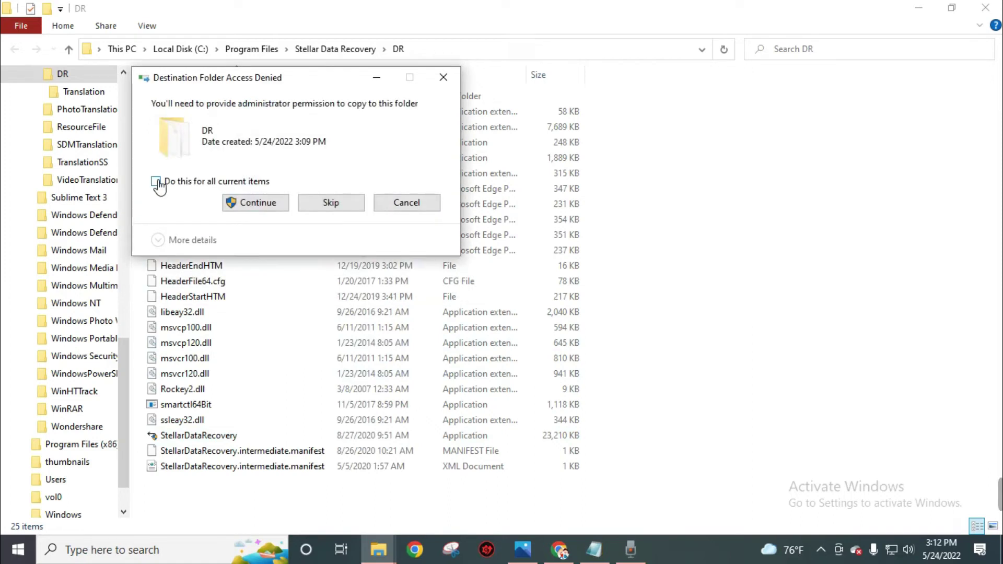
{"action": "left_click", "coordinate": [241, 207]}
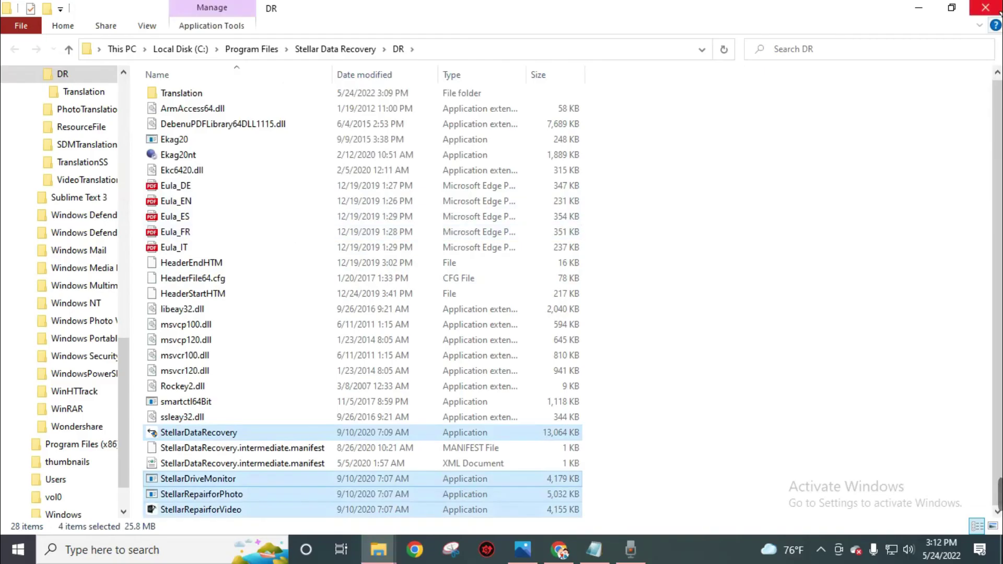
{"action": "key", "text": "super+d"}
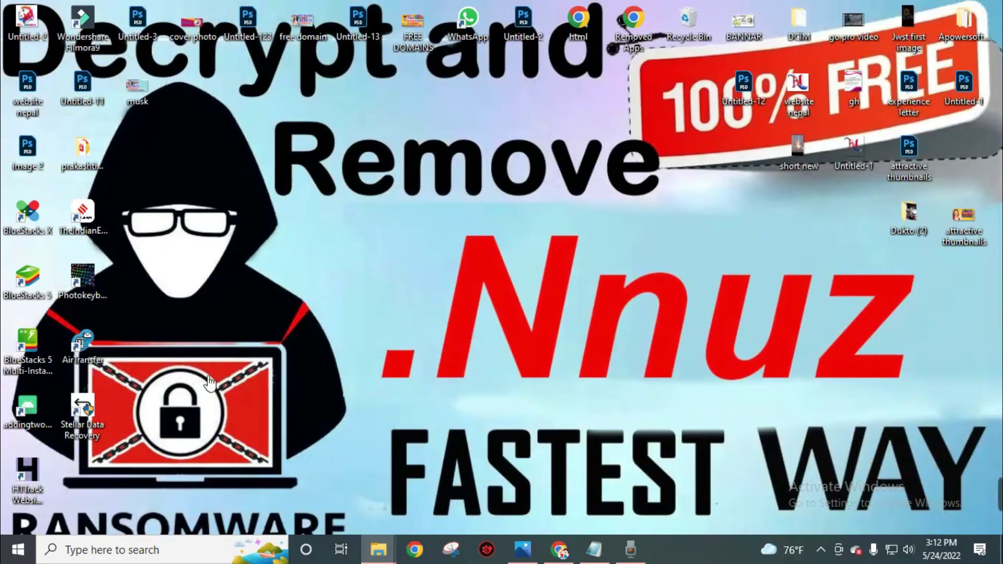
Step: Launch Stellar Data Recovery, uncheck All Data, select only Photos, and continue
{"action": "left_click", "coordinate": [91, 410]}
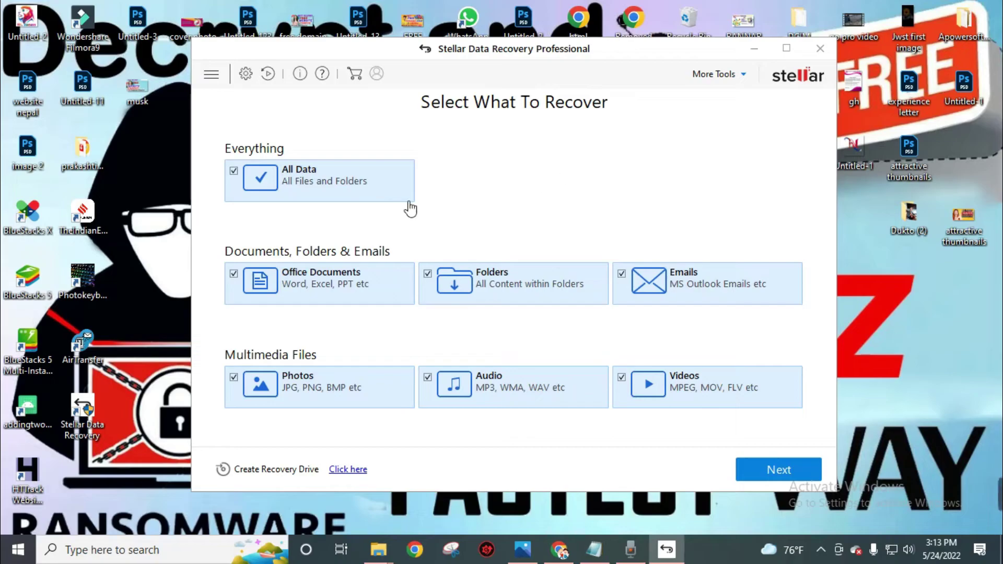
{"action": "left_click", "coordinate": [234, 171]}
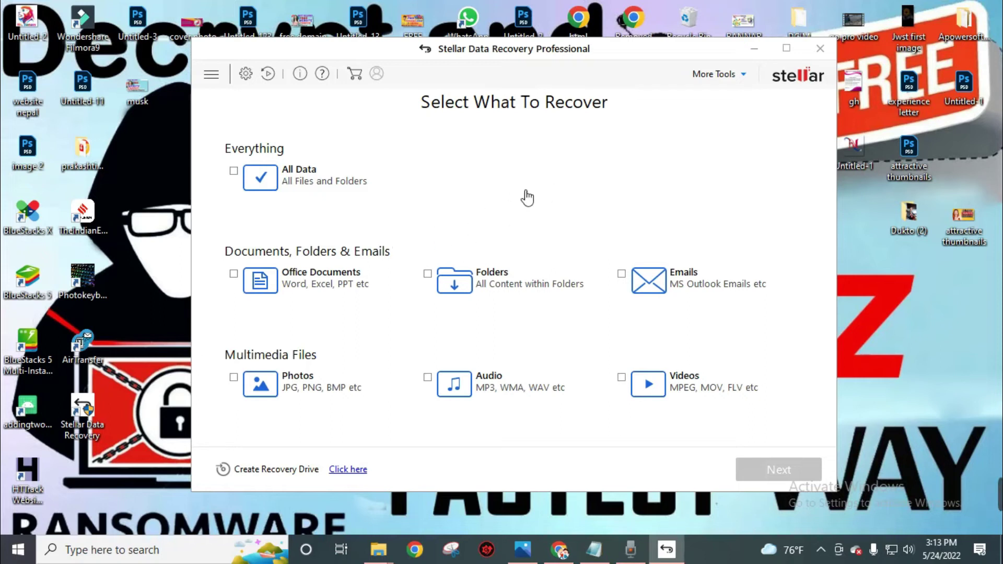
{"action": "left_click", "coordinate": [233, 378]}
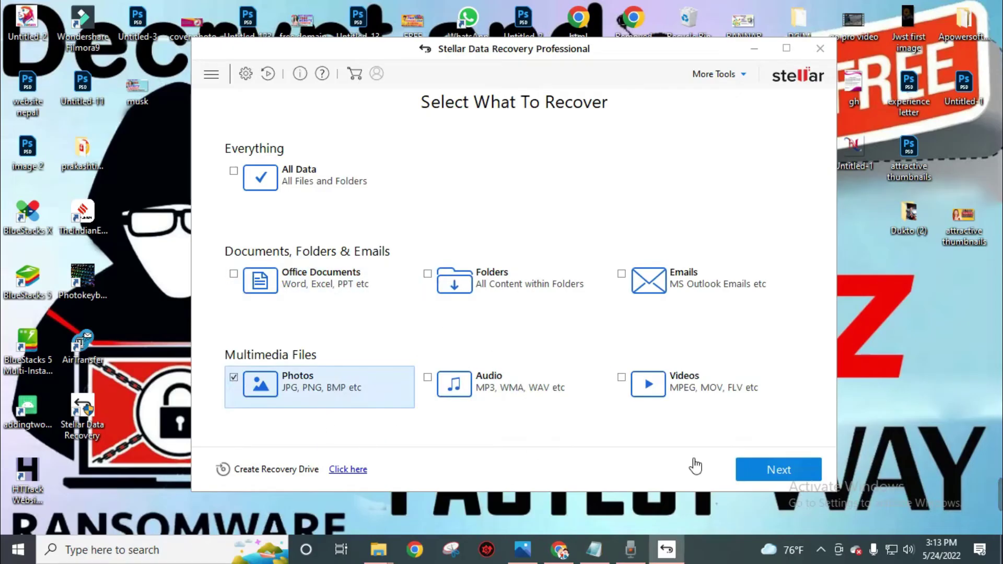
{"action": "left_click", "coordinate": [759, 471]}
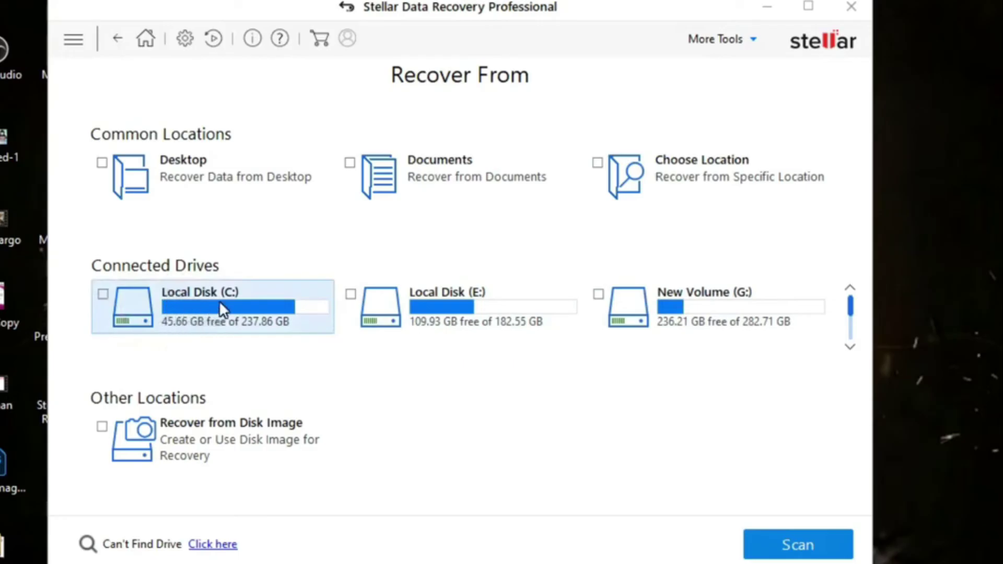
Step: Select Local Disk (E:), turn on Deep Scan, and start the scan
{"action": "left_click", "coordinate": [440, 321]}
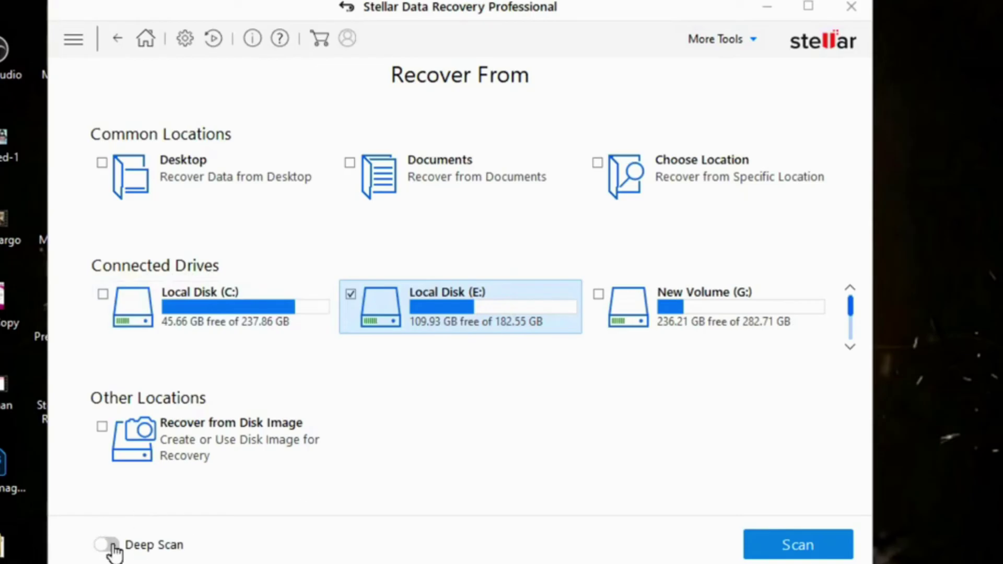
{"action": "left_click", "coordinate": [113, 548]}
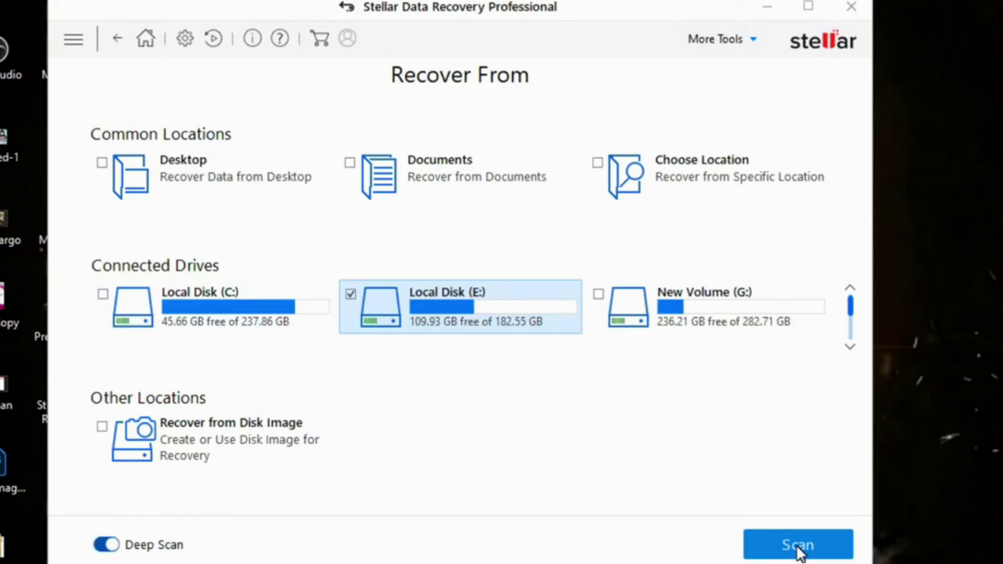
{"action": "left_click", "coordinate": [801, 552]}
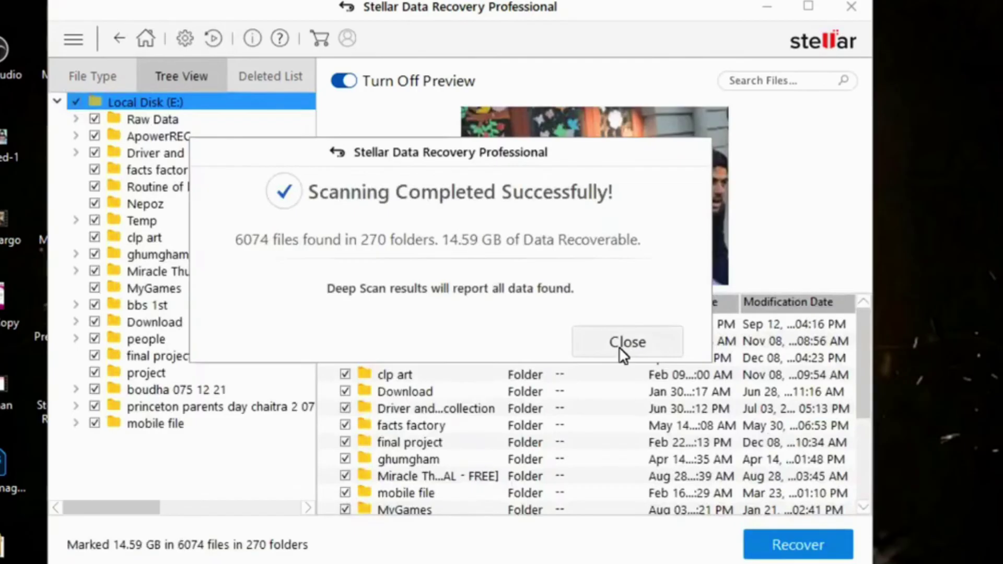
Step: Clear all selections, then mark only the first two photos in the Nepoz folder
{"action": "left_click", "coordinate": [625, 345]}
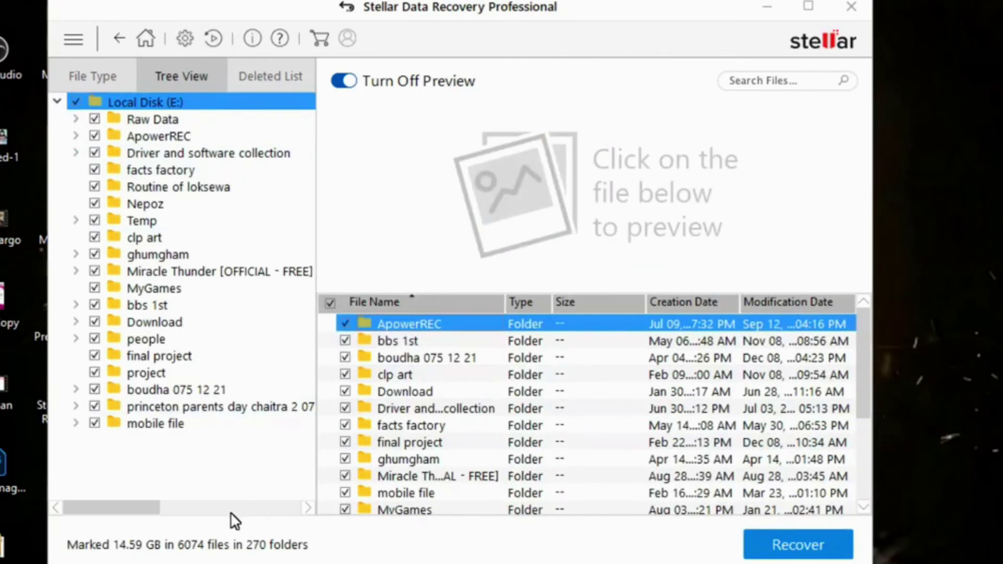
{"action": "left_click", "coordinate": [77, 102]}
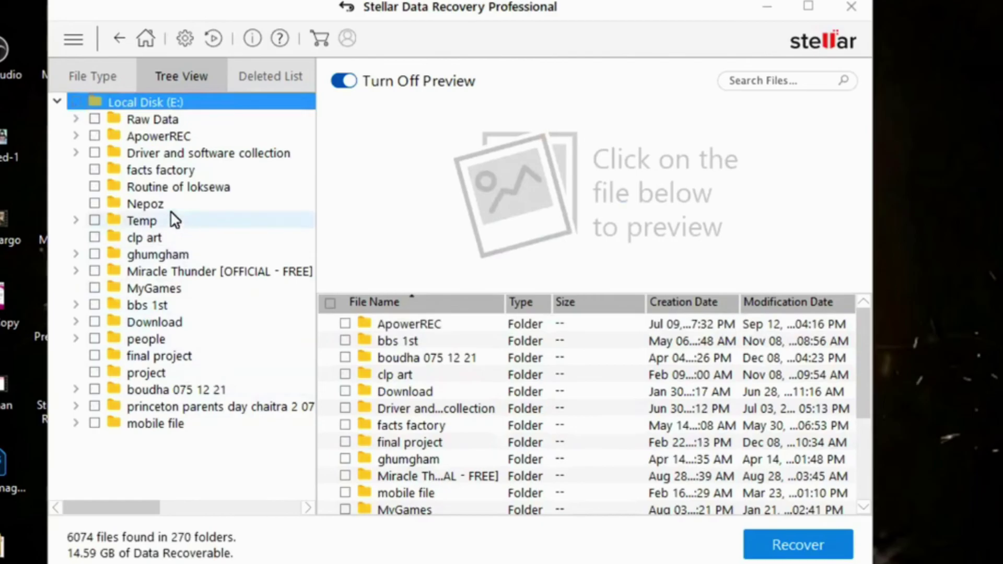
{"action": "left_click", "coordinate": [186, 212]}
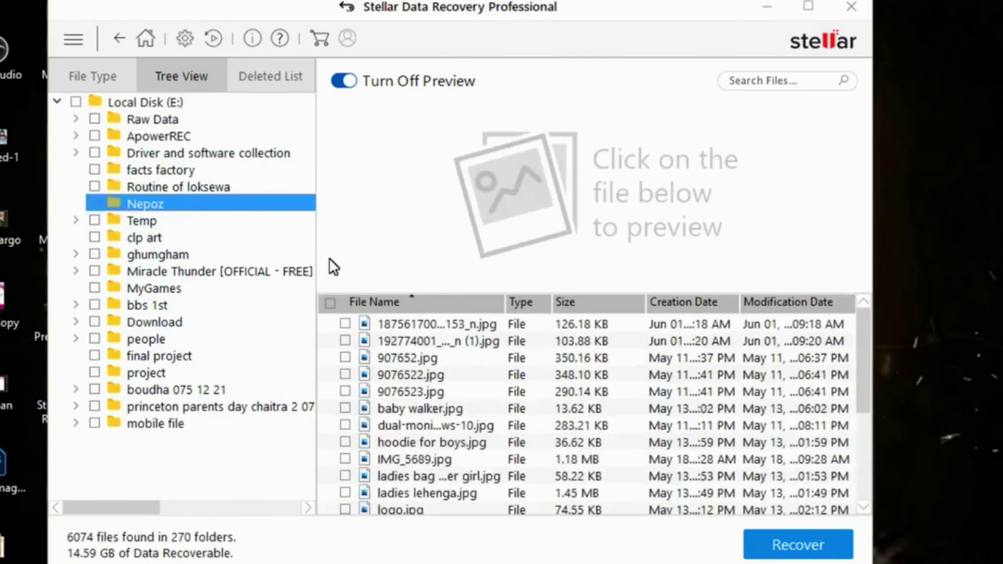
{"action": "left_click", "coordinate": [425, 324]}
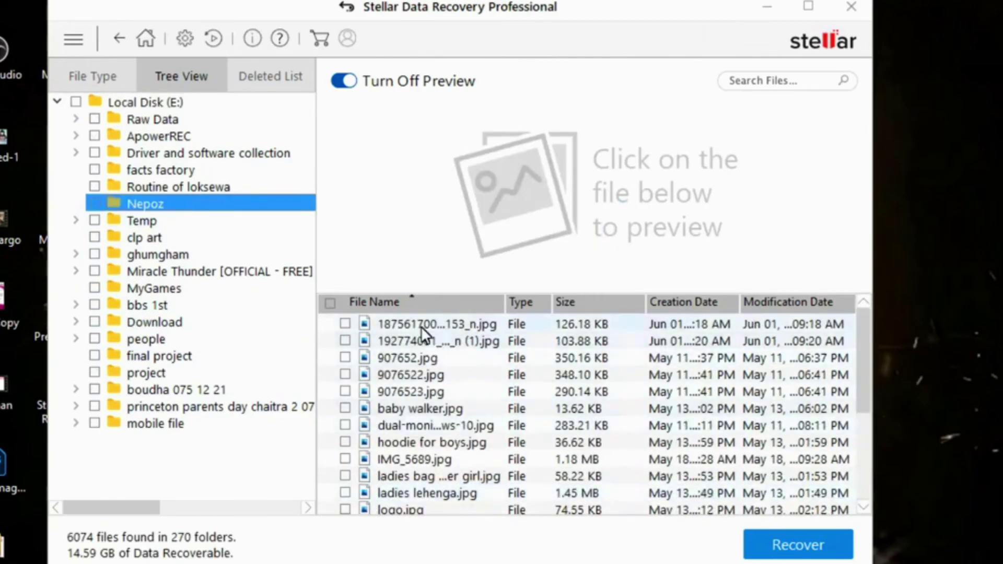
{"action": "left_click", "coordinate": [422, 345]}
{"action": "left_click", "coordinate": [425, 358]}
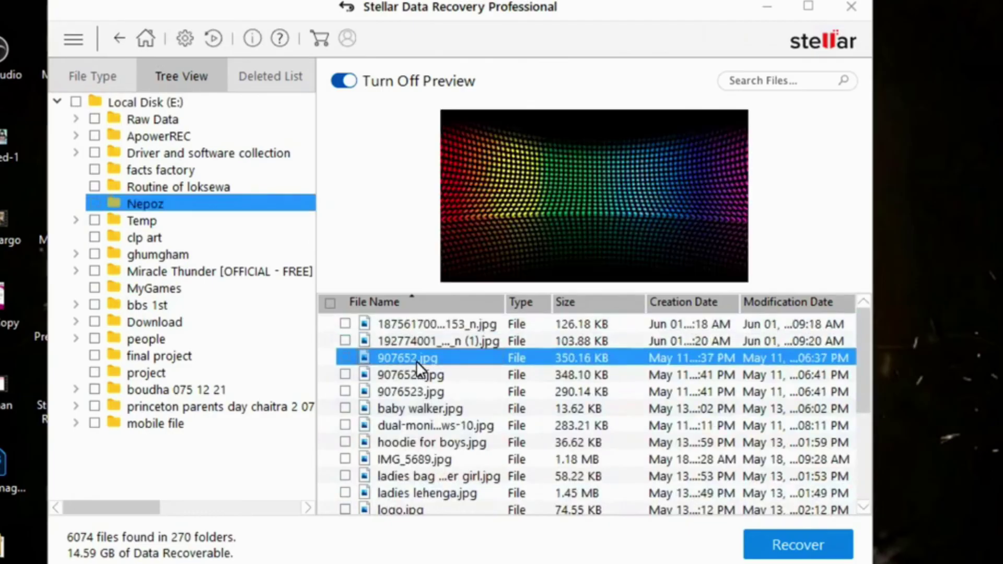
{"action": "left_click", "coordinate": [345, 341]}
{"action": "left_click", "coordinate": [345, 324]}
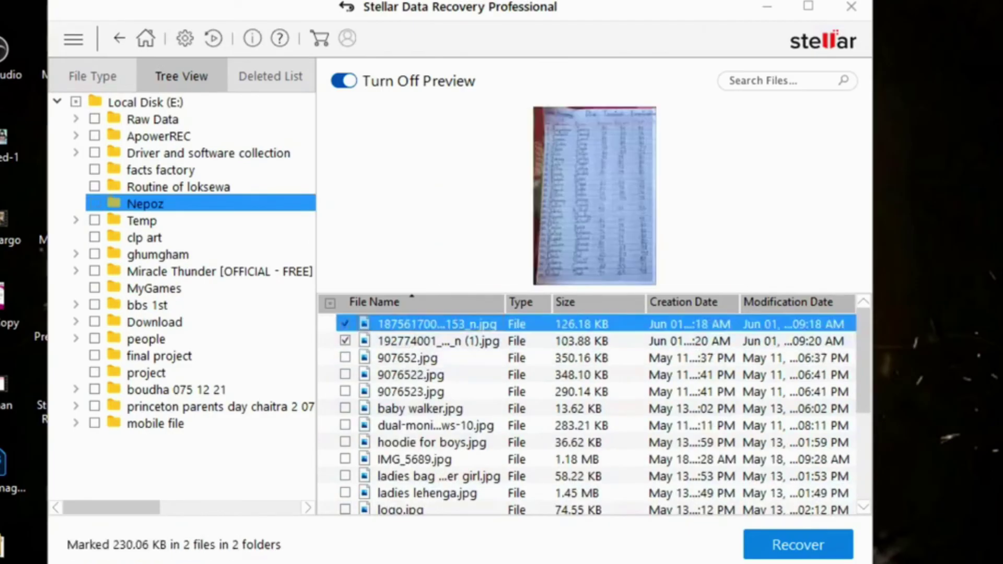
Step: Recover the two marked photos into the sj cam video folder on New Volume (G:)
{"action": "left_click", "coordinate": [793, 549]}
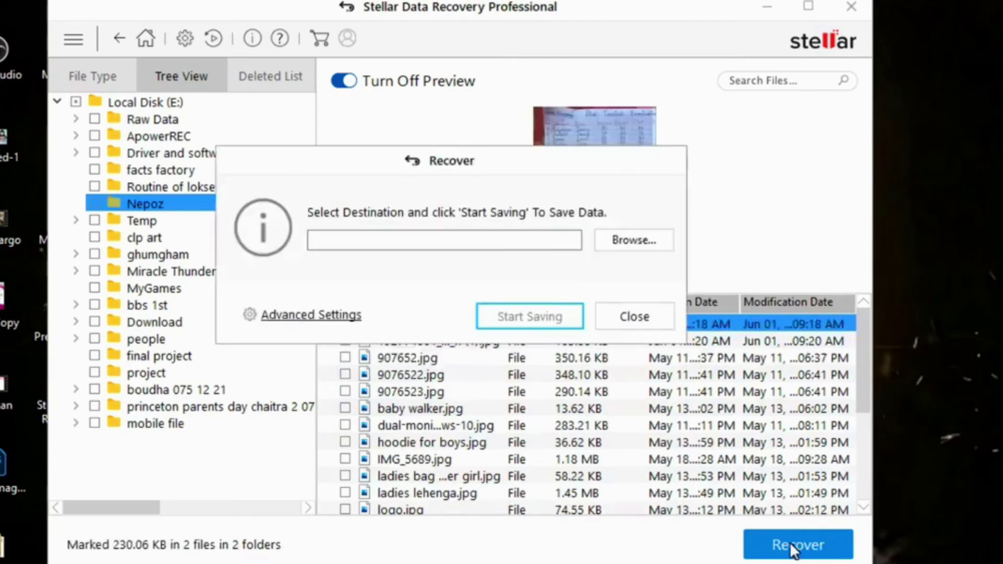
{"action": "left_click", "coordinate": [616, 241]}
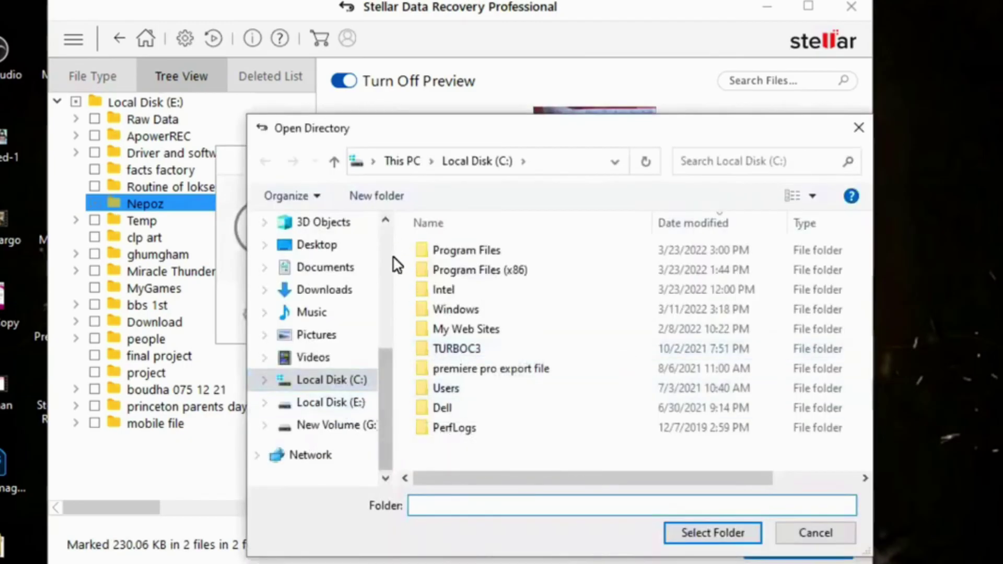
{"action": "left_click_drag", "start_coordinate": [404, 250], "coordinate": [412, 257]}
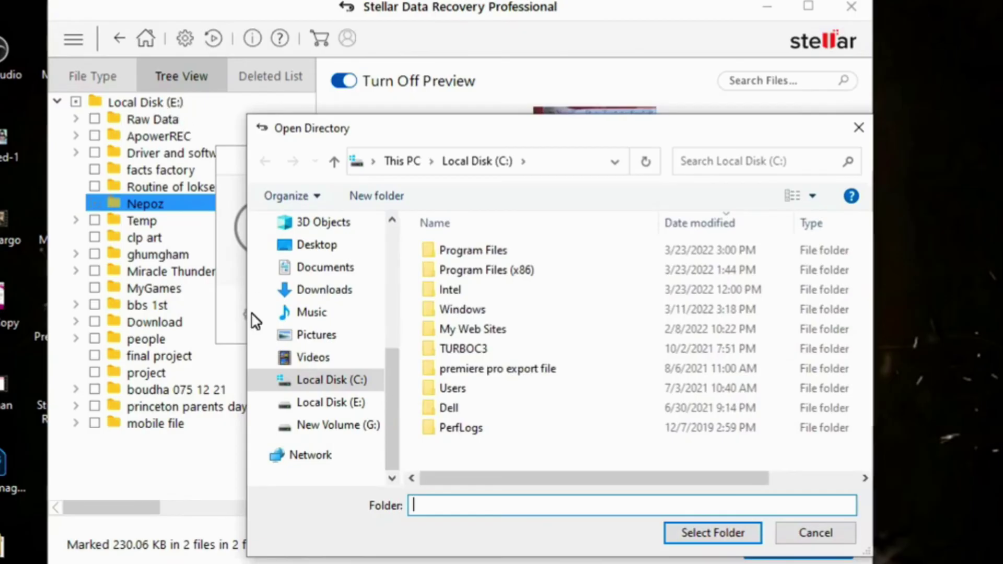
{"action": "left_click", "coordinate": [328, 429]}
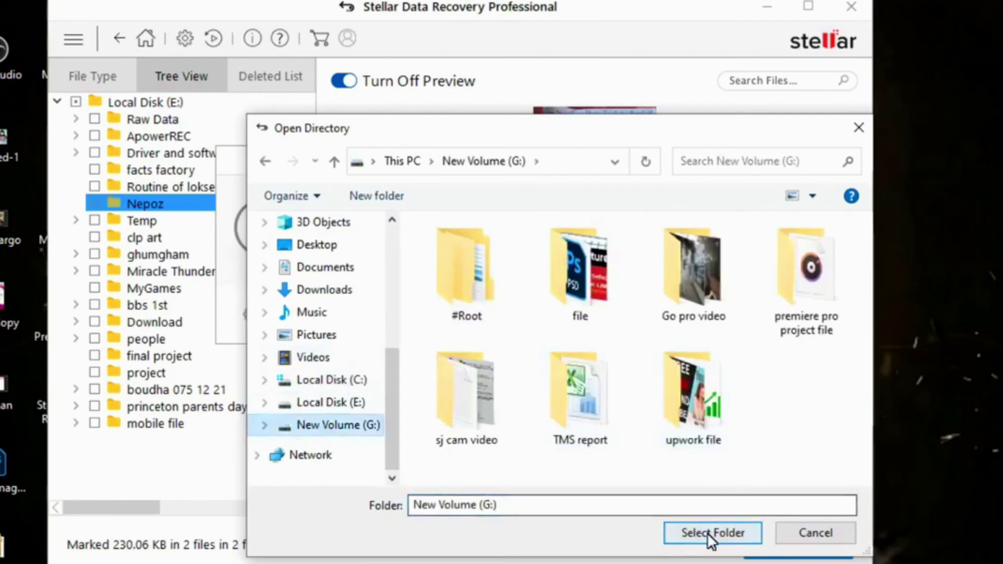
{"action": "left_click", "coordinate": [481, 407]}
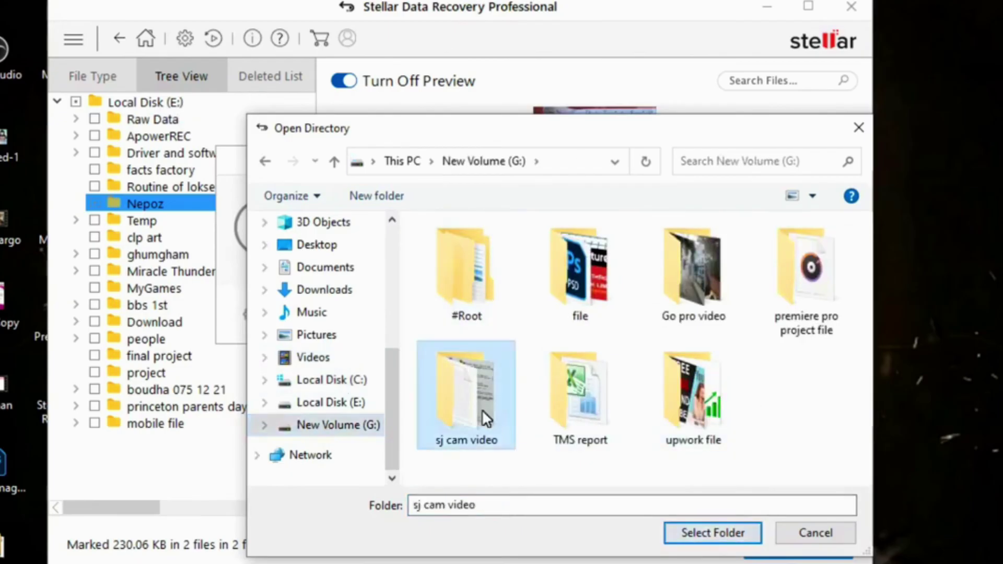
{"action": "left_click", "coordinate": [697, 537]}
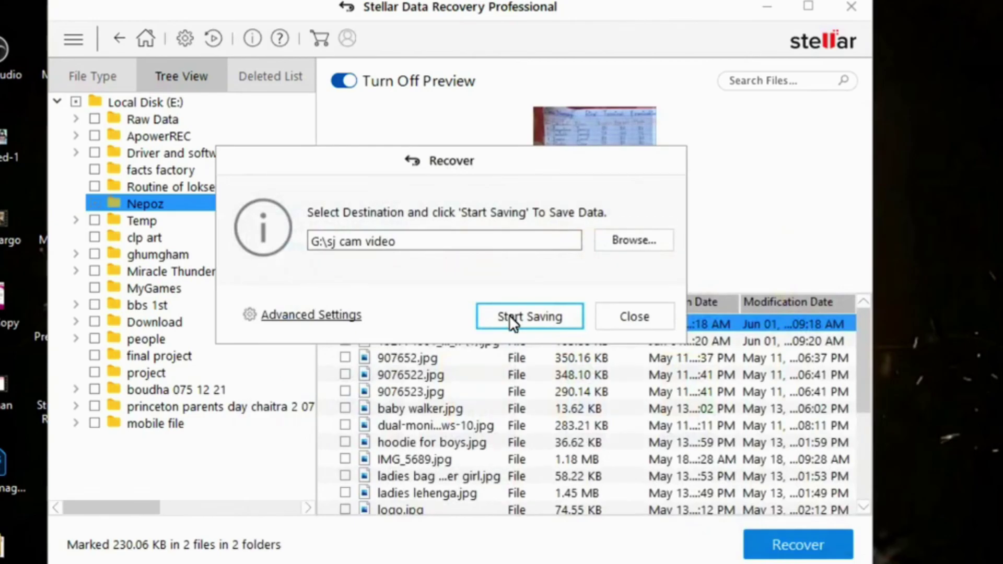
{"action": "left_click", "coordinate": [510, 317]}
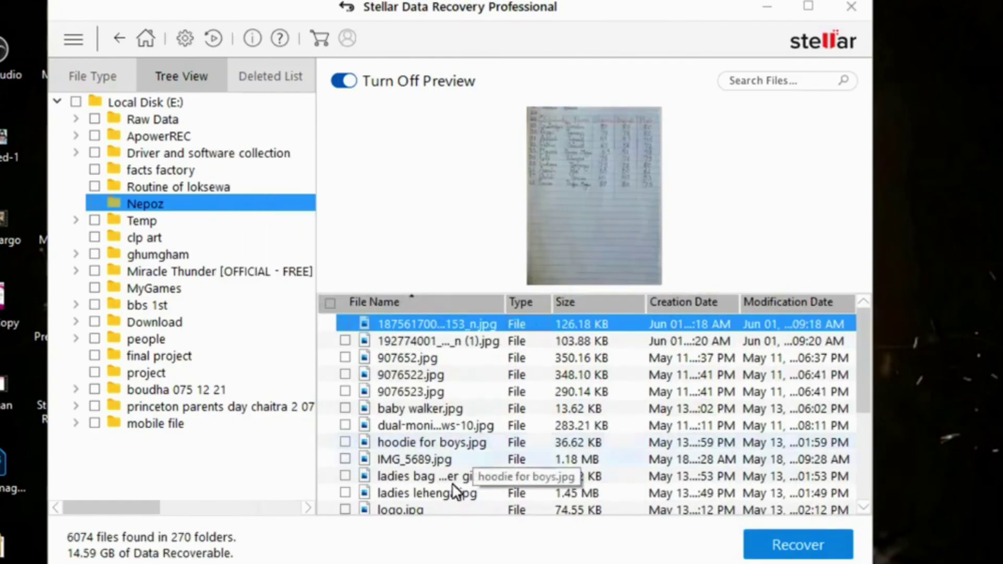
Step: In File Explorer, go to G:\sj cam video\#Root\Nepoz and select all recovered images
{"action": "mouse_move", "coordinate": [302, 563]}
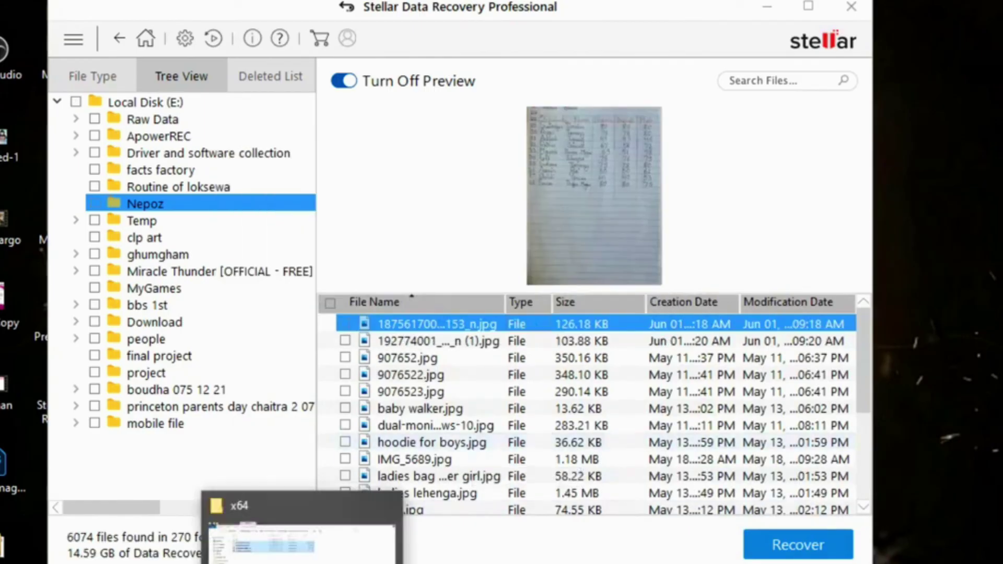
{"action": "left_click", "coordinate": [301, 563]}
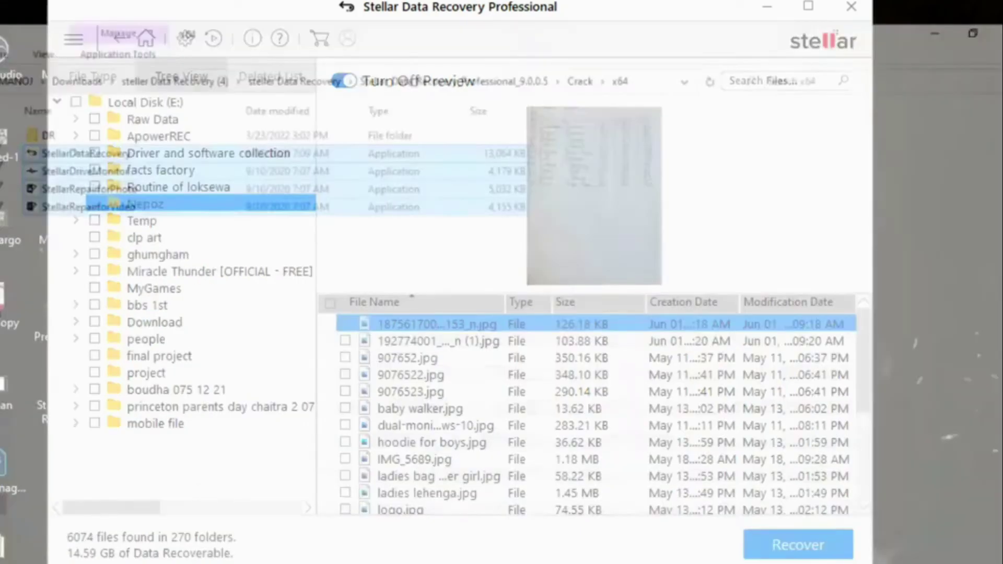
{"action": "left_click", "coordinate": [37, 463]}
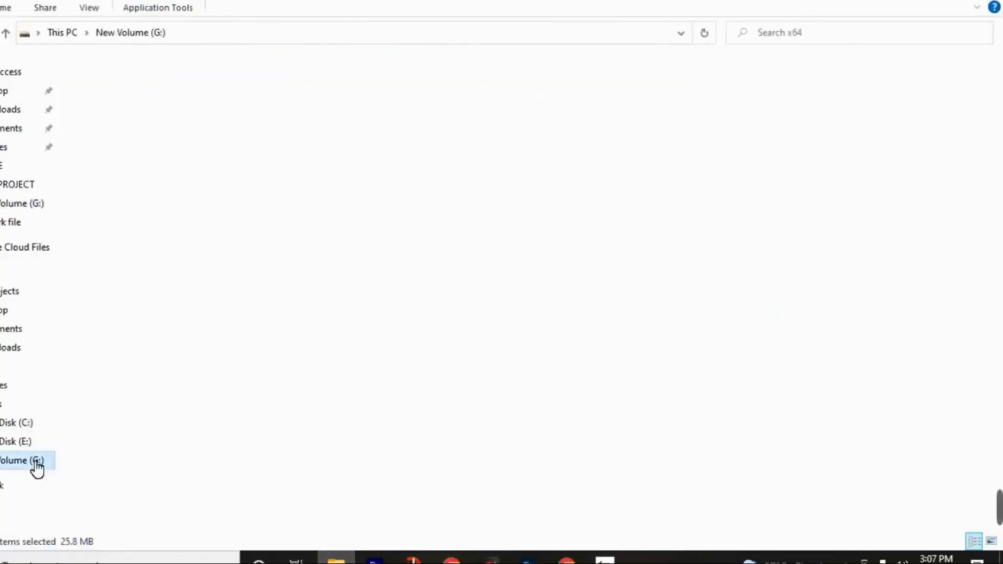
{"action": "double_click", "coordinate": [129, 91]}
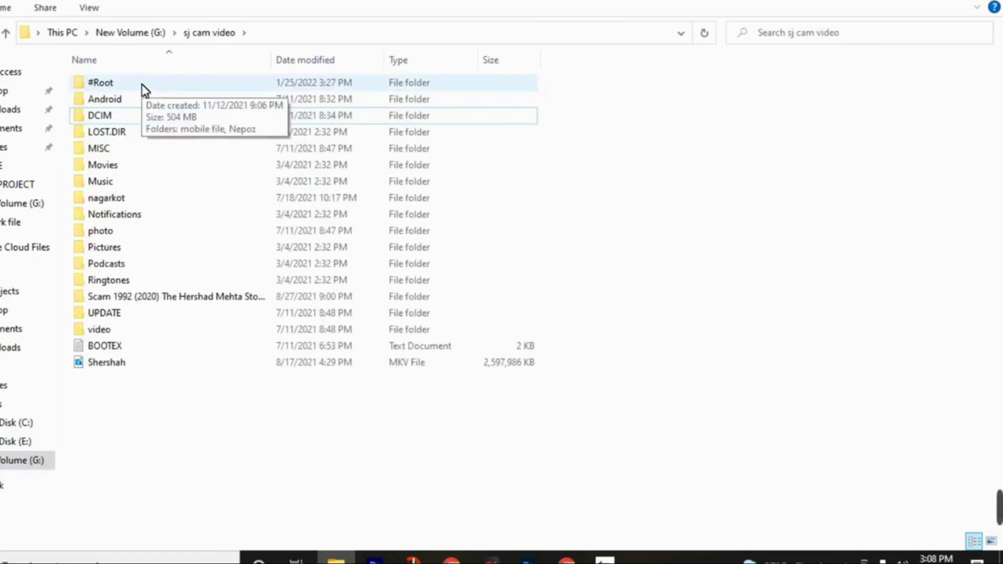
{"action": "double_click", "coordinate": [144, 88]}
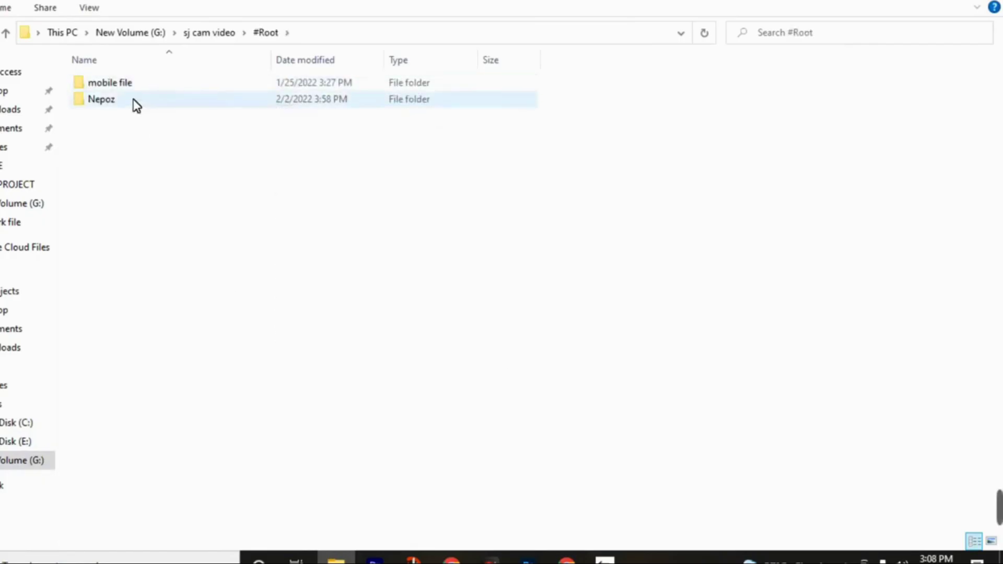
{"action": "double_click", "coordinate": [135, 103]}
{"action": "key", "text": "ctrl+a"}
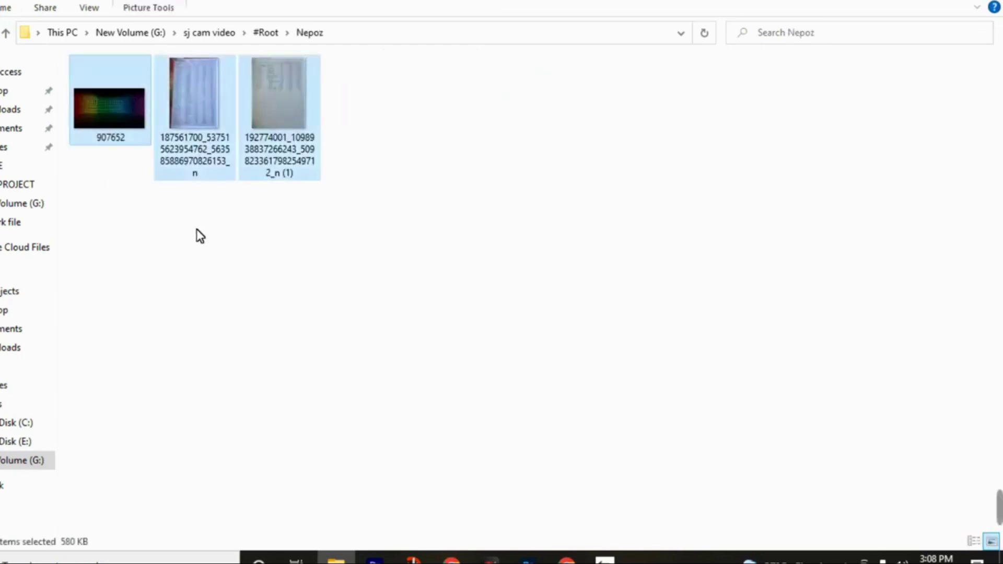